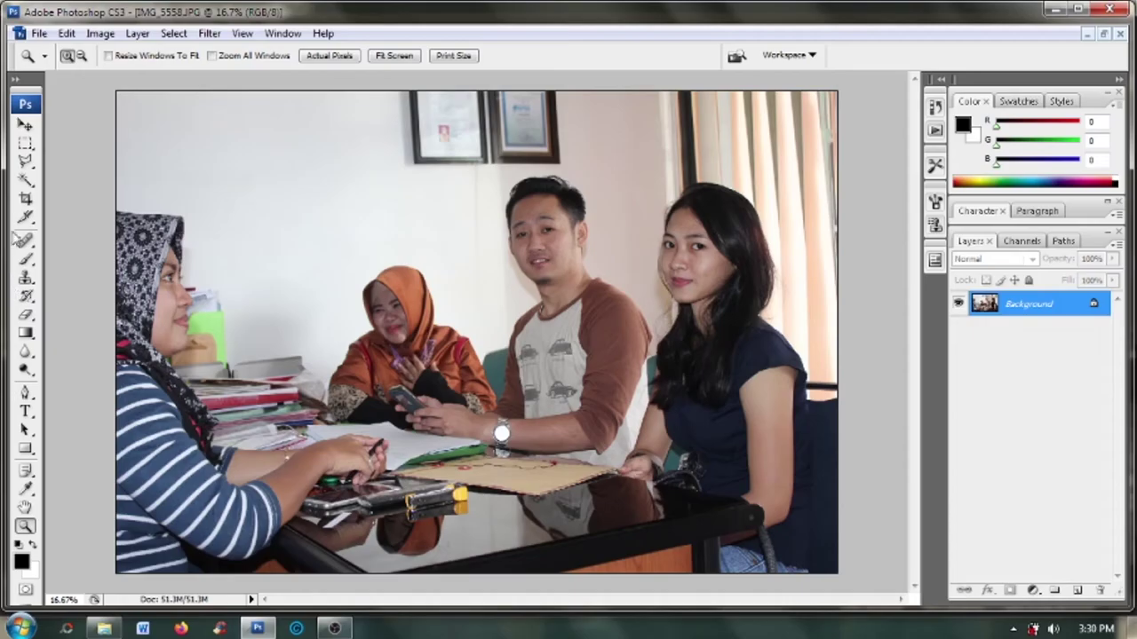
Crop the group photo to just the long-haired woman seated on the right.
click(25, 198)
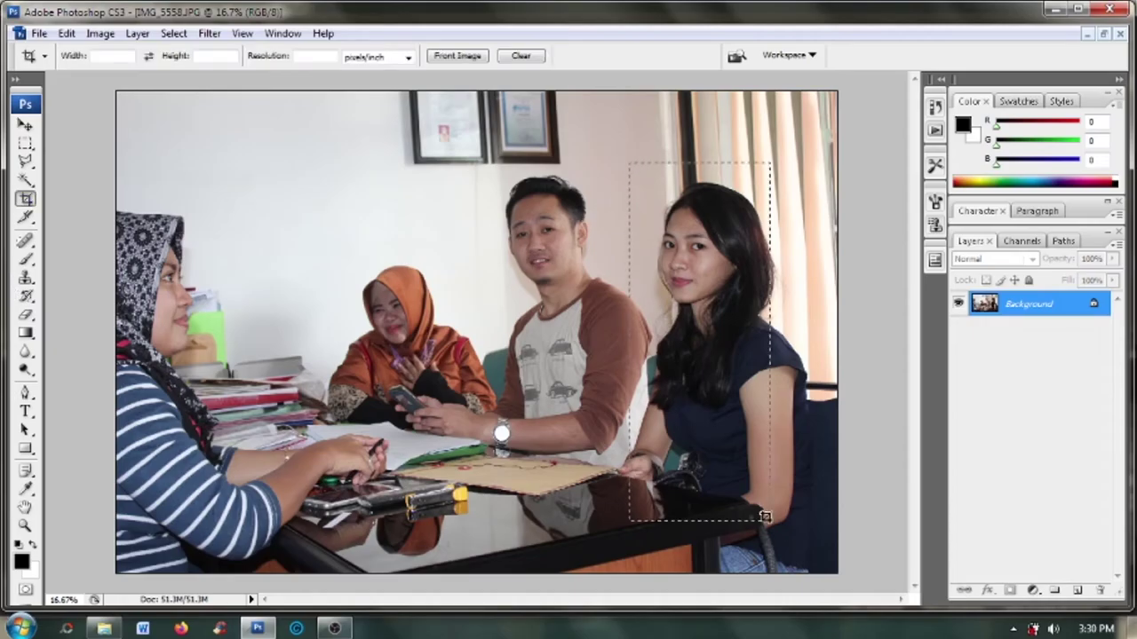
drag(632, 184, 827, 559)
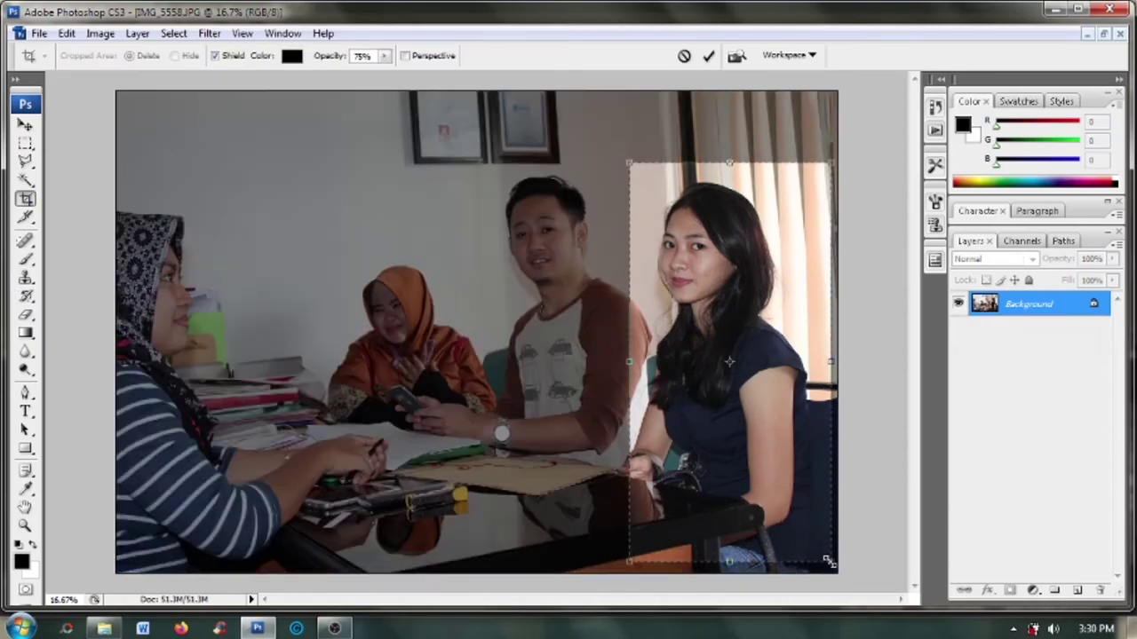
key(Return)
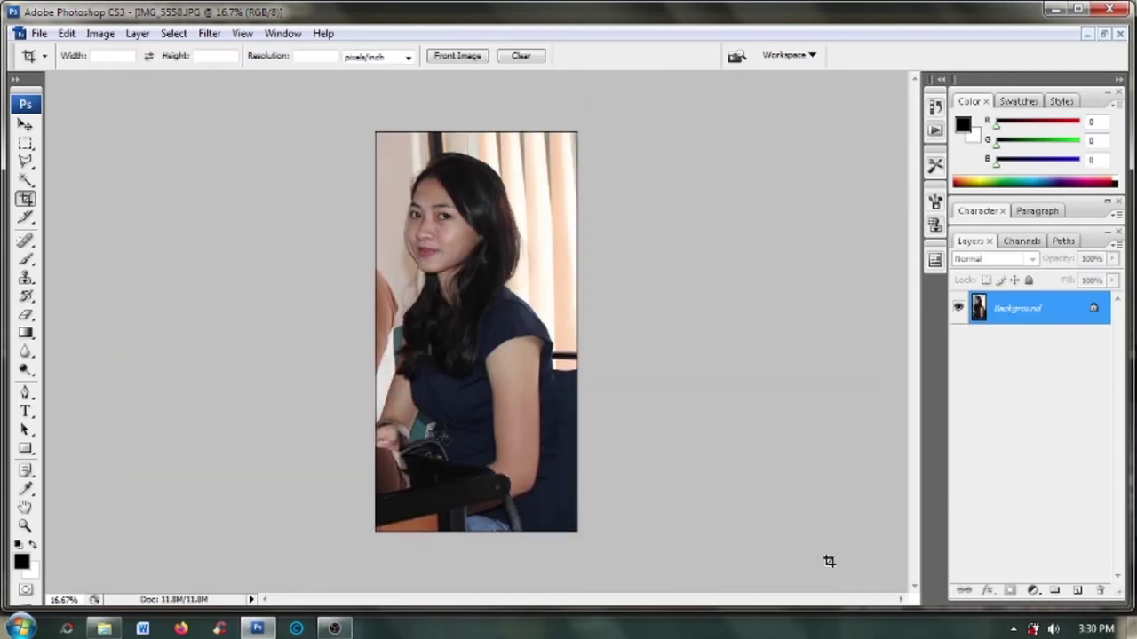
Zoom in step by step until the woman's face is at full size.
click(25, 526)
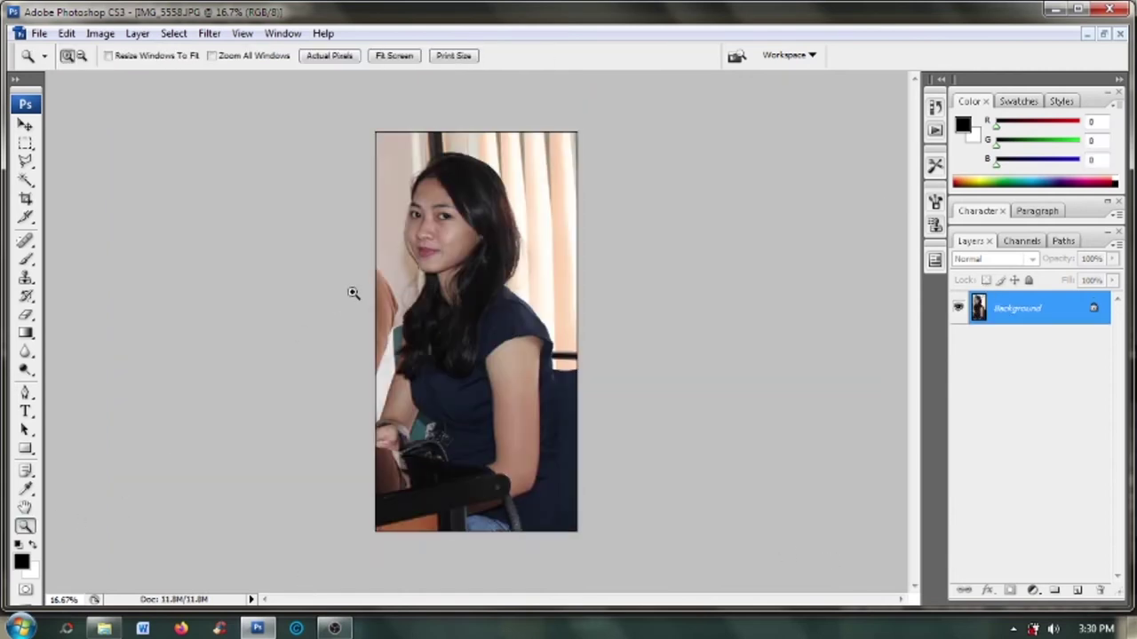
click(435, 225)
click(439, 249)
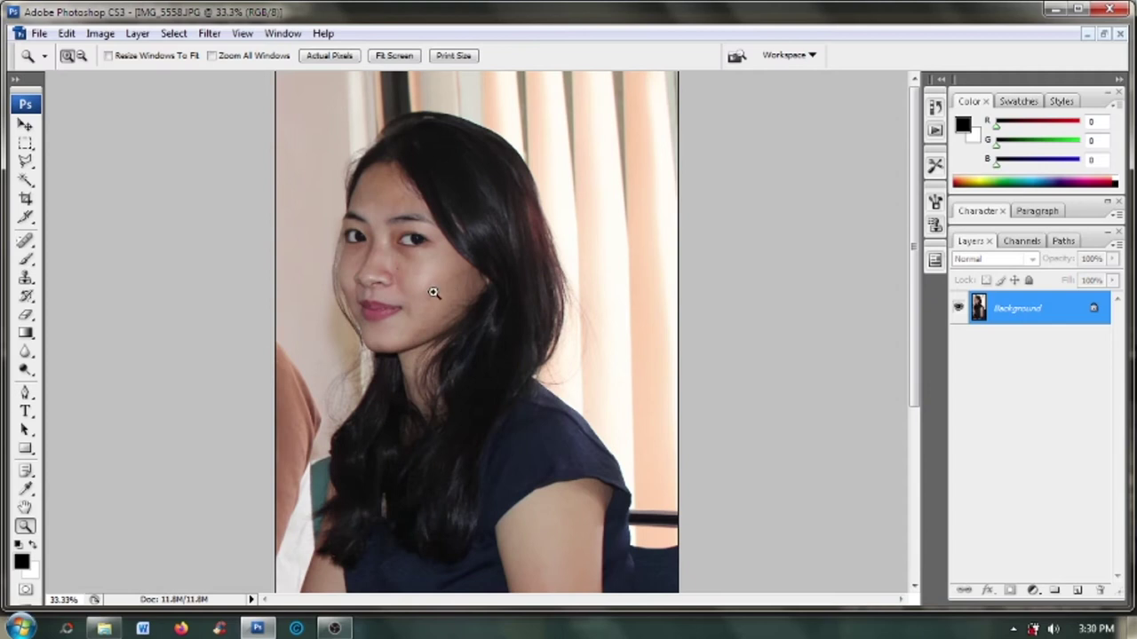
click(434, 292)
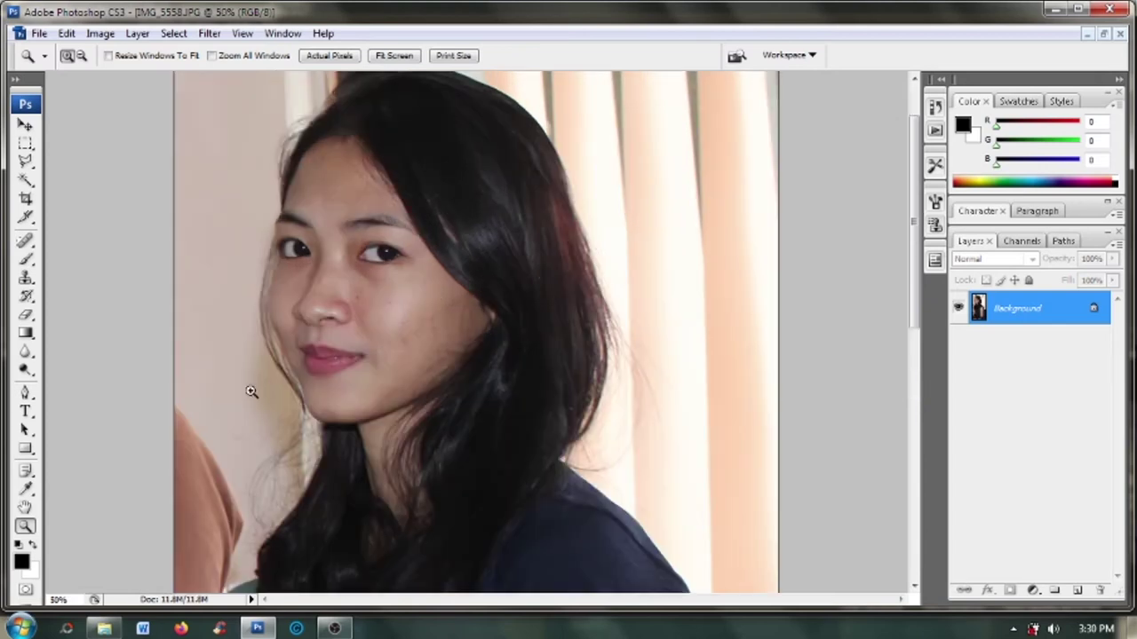
click(330, 350)
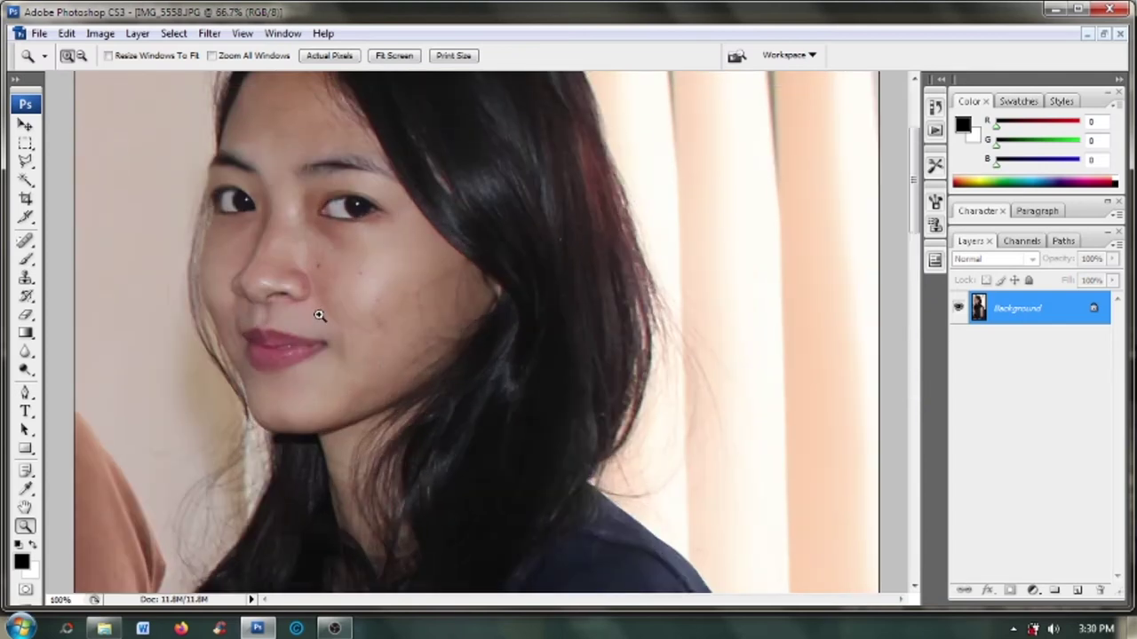
click(322, 320)
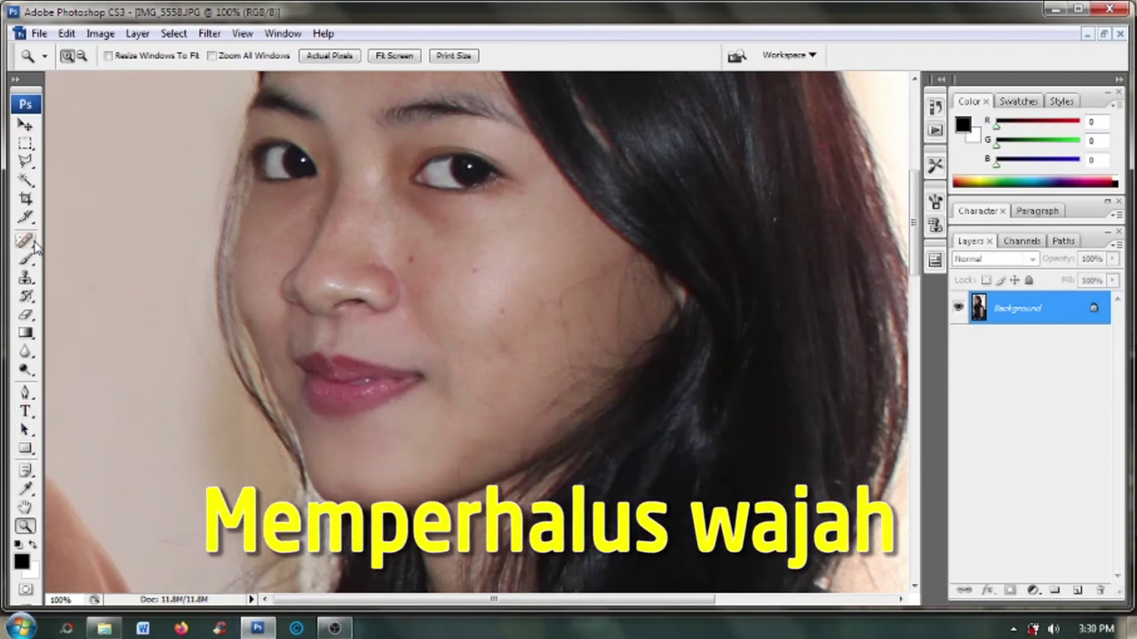
Heal the red blemishes on the cheek and beside the nose with a size-20 Spot Healing Brush.
click(26, 241)
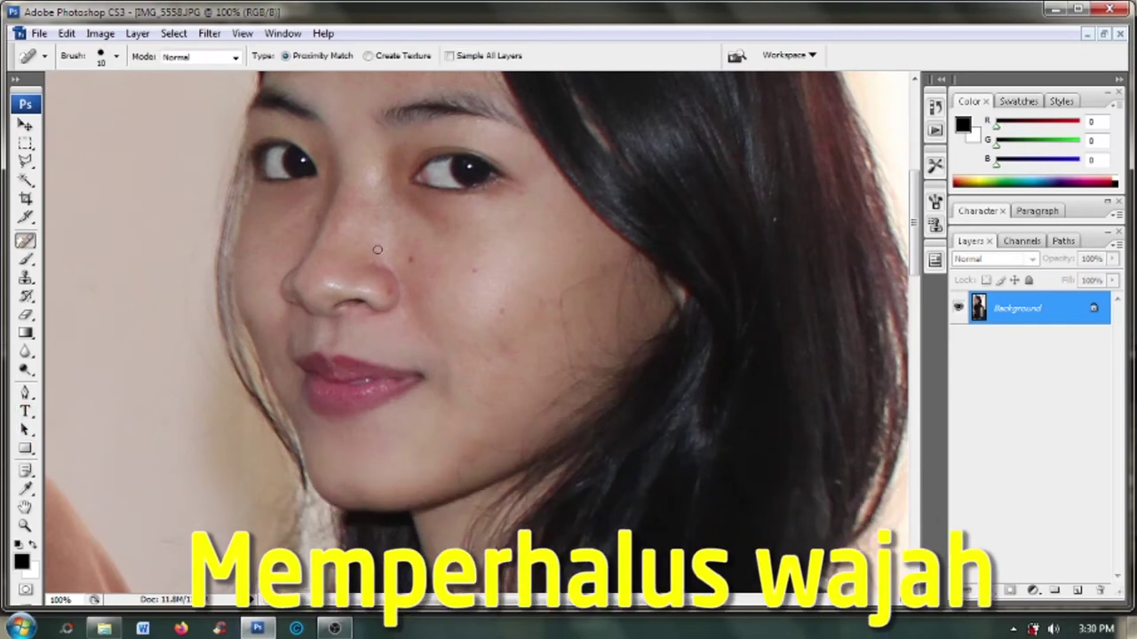
key(bracketright)
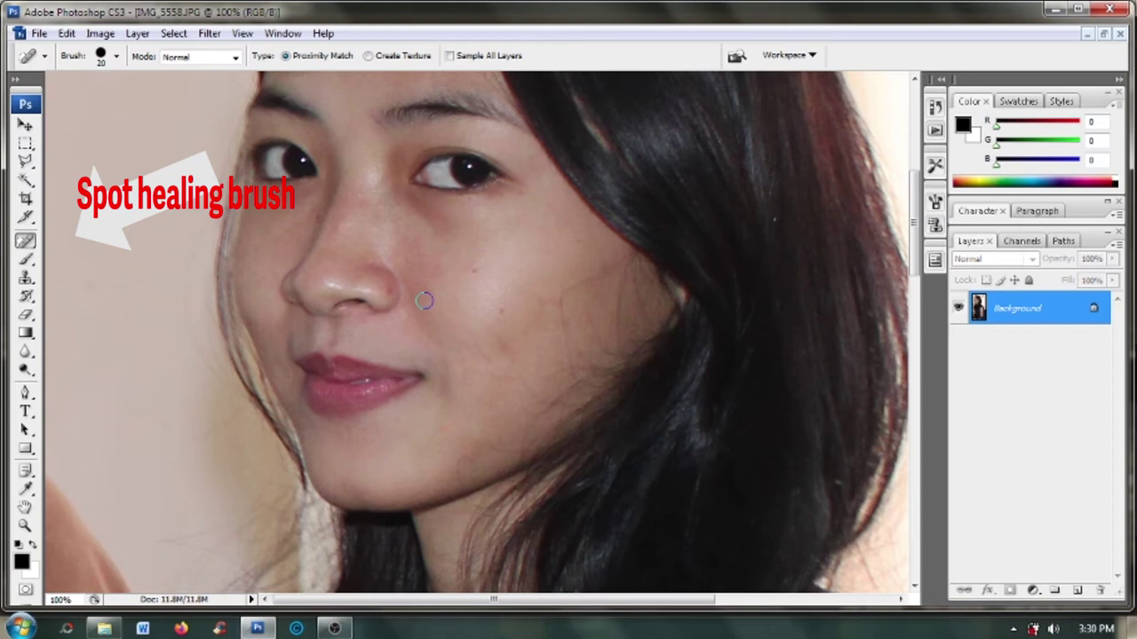
scroll(424, 306, up, 1)
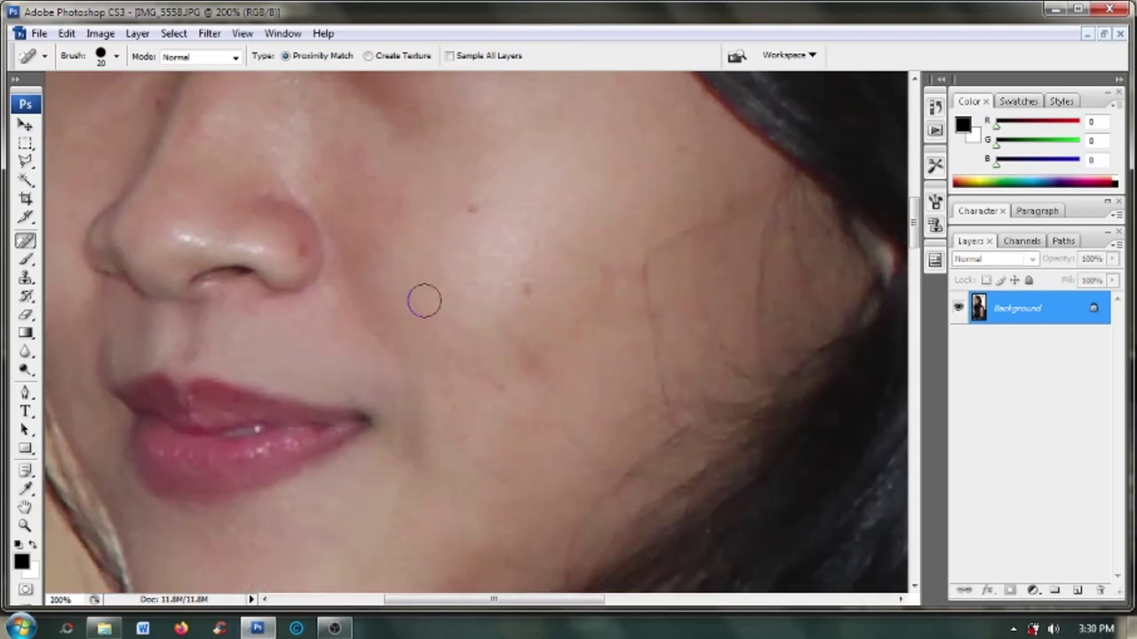
click(469, 207)
click(525, 293)
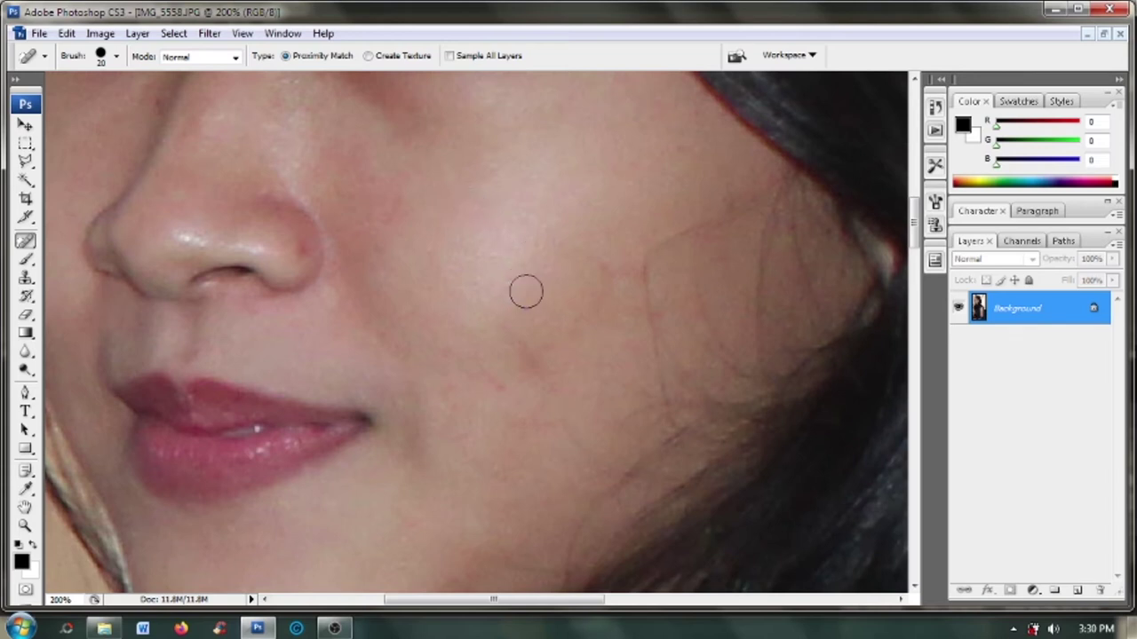
click(304, 254)
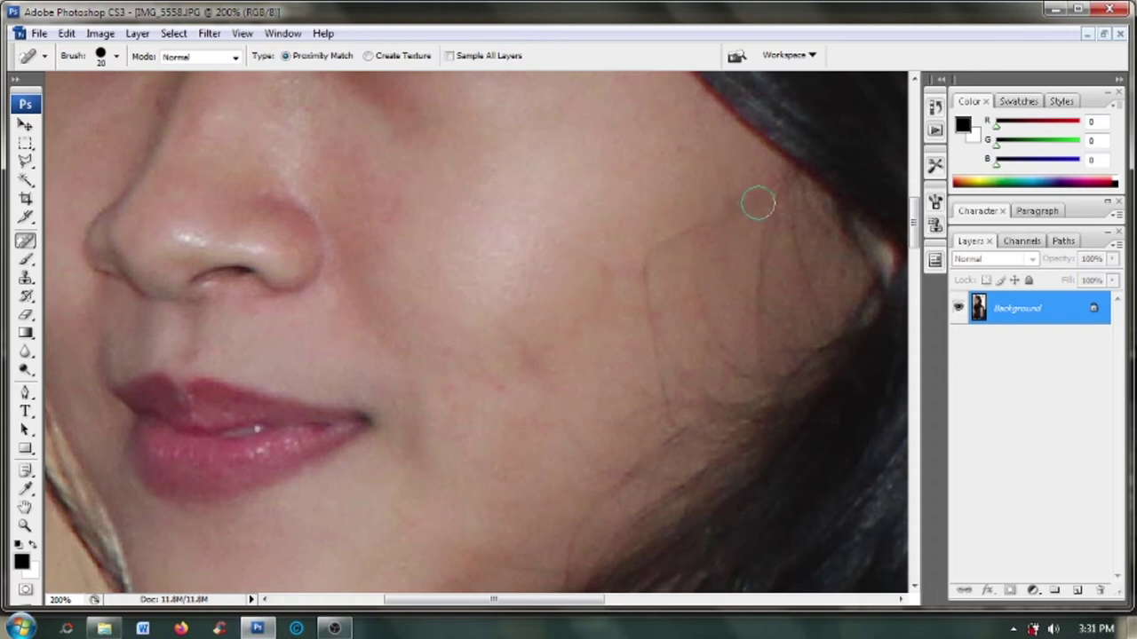
mouse_move(755, 204)
mouse_down()
mouse_move(664, 252)
mouse_move(643, 302)
mouse_move(661, 371)
mouse_up()
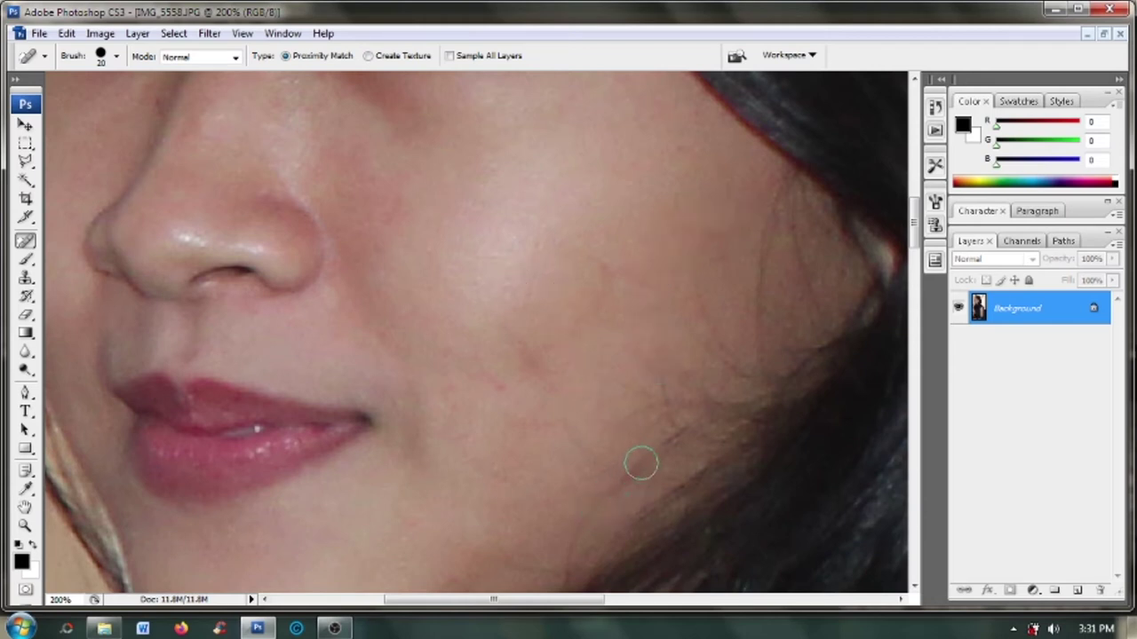
drag(648, 457, 577, 549)
key(bracketleft)
Heal the streaks of spots running down the lower and middle cheek with the size-15 brush.
drag(681, 426, 612, 494)
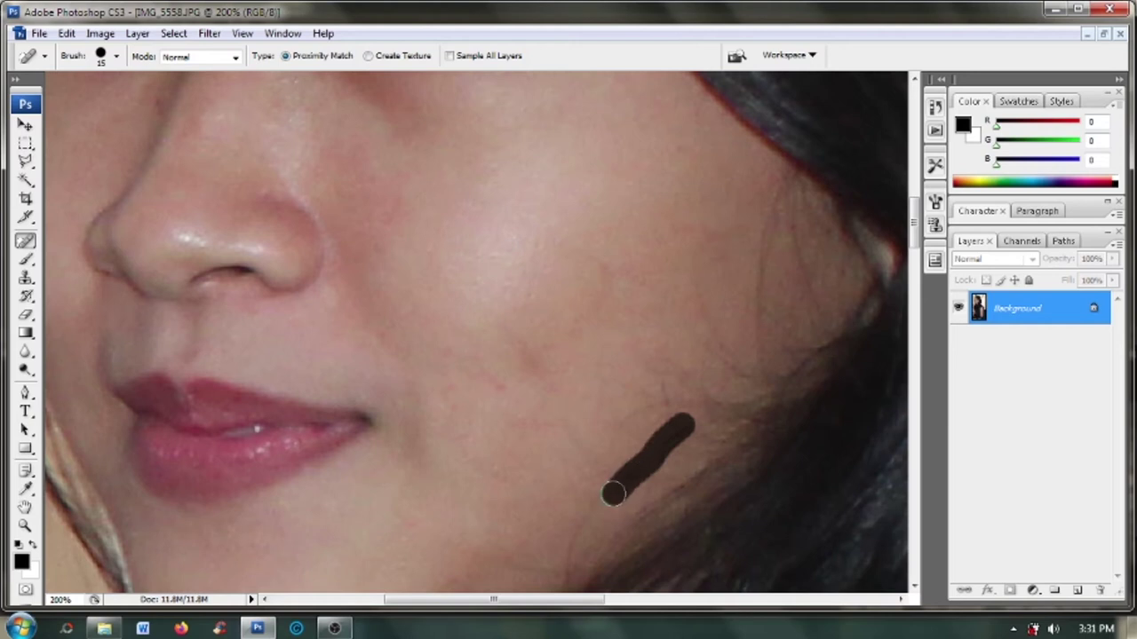
drag(613, 494, 573, 543)
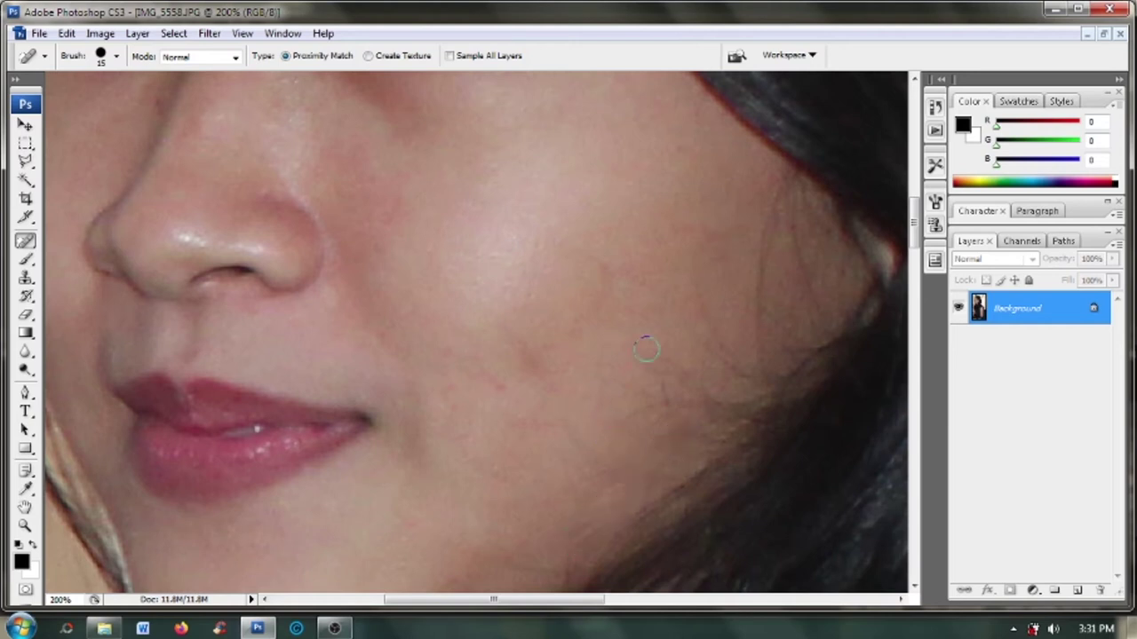
drag(688, 275, 717, 345)
drag(699, 341, 737, 367)
drag(684, 403, 622, 432)
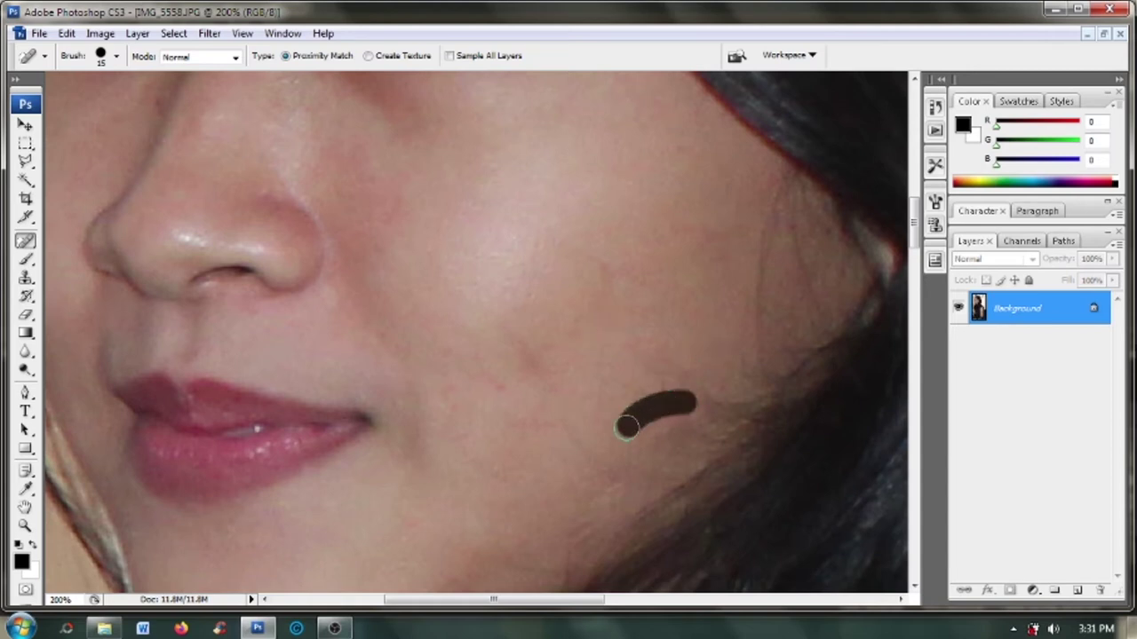
drag(667, 407, 629, 424)
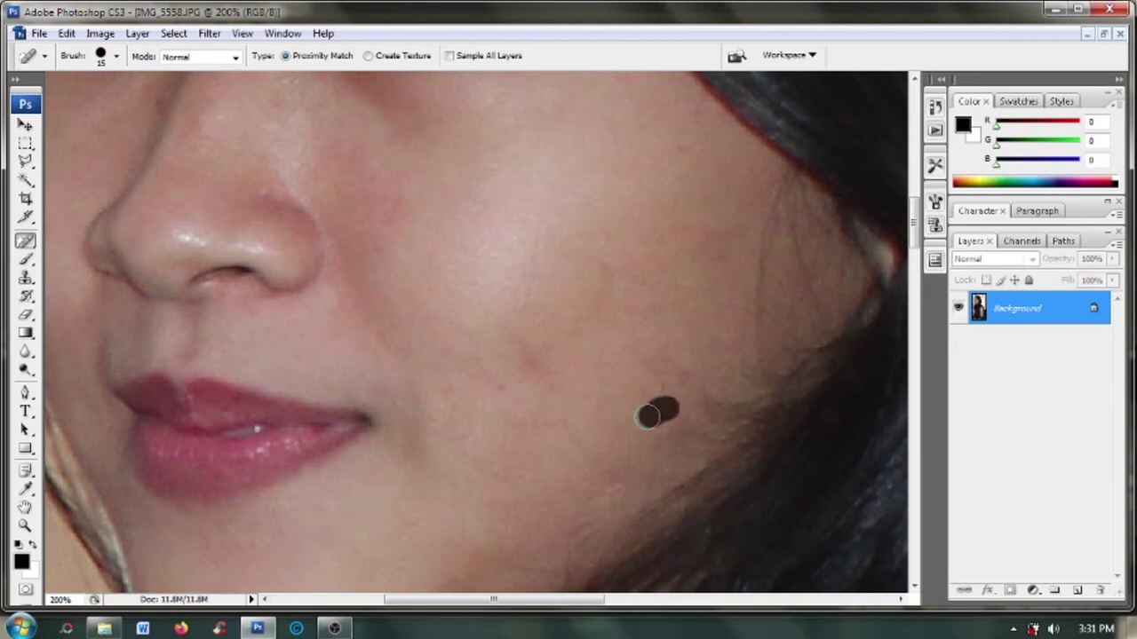
click(665, 383)
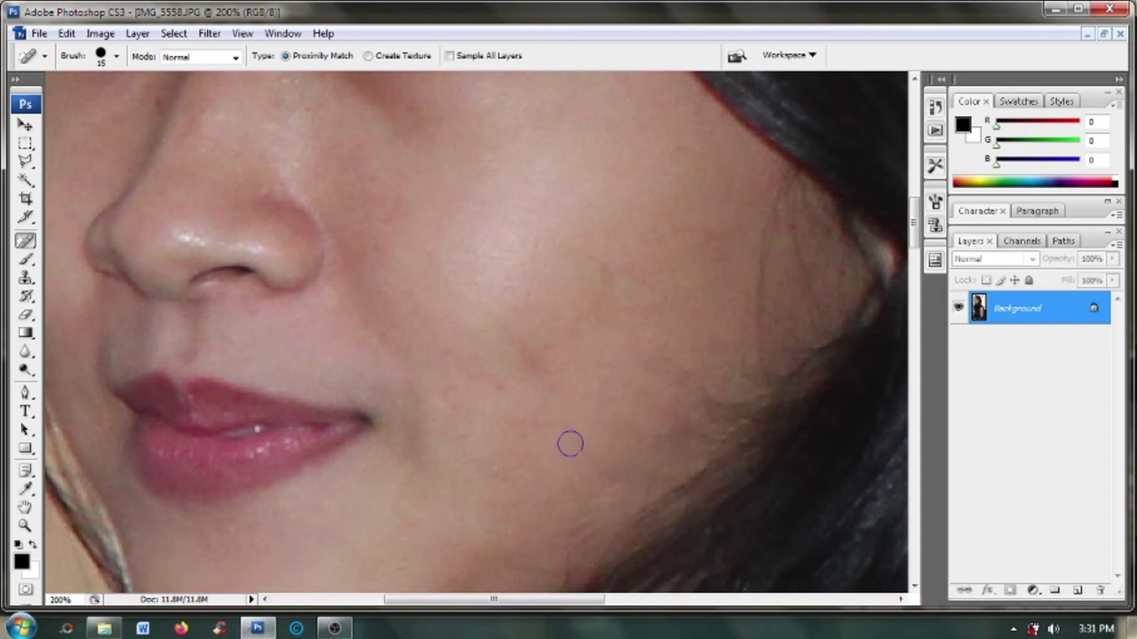
Heal the remaining marks on the lower cheek, beside the hair, and mid-cheek.
drag(621, 476, 578, 544)
drag(754, 332, 775, 215)
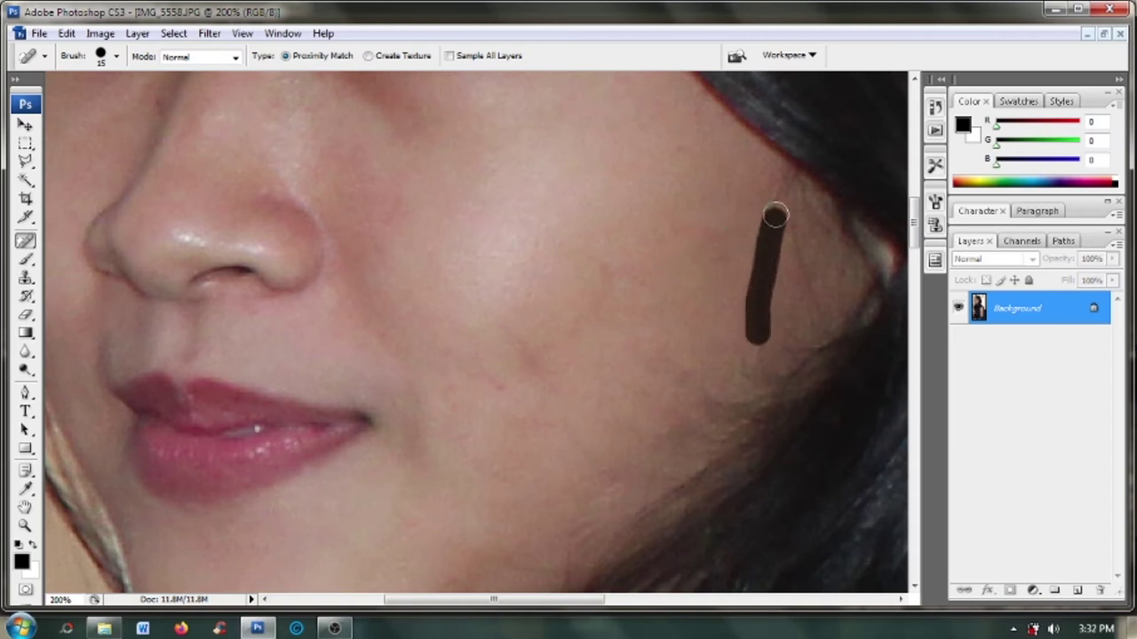
drag(775, 215, 780, 197)
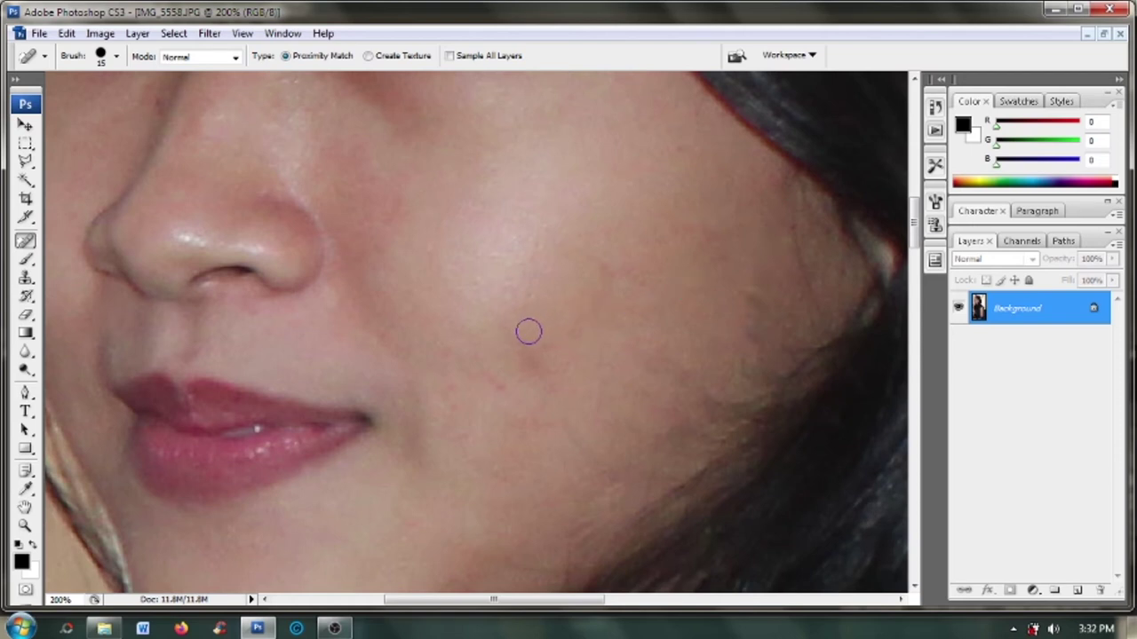
drag(563, 429, 586, 448)
Zoom out and heal the last two dark spots in the middle of the cheek.
key(ctrl+minus)
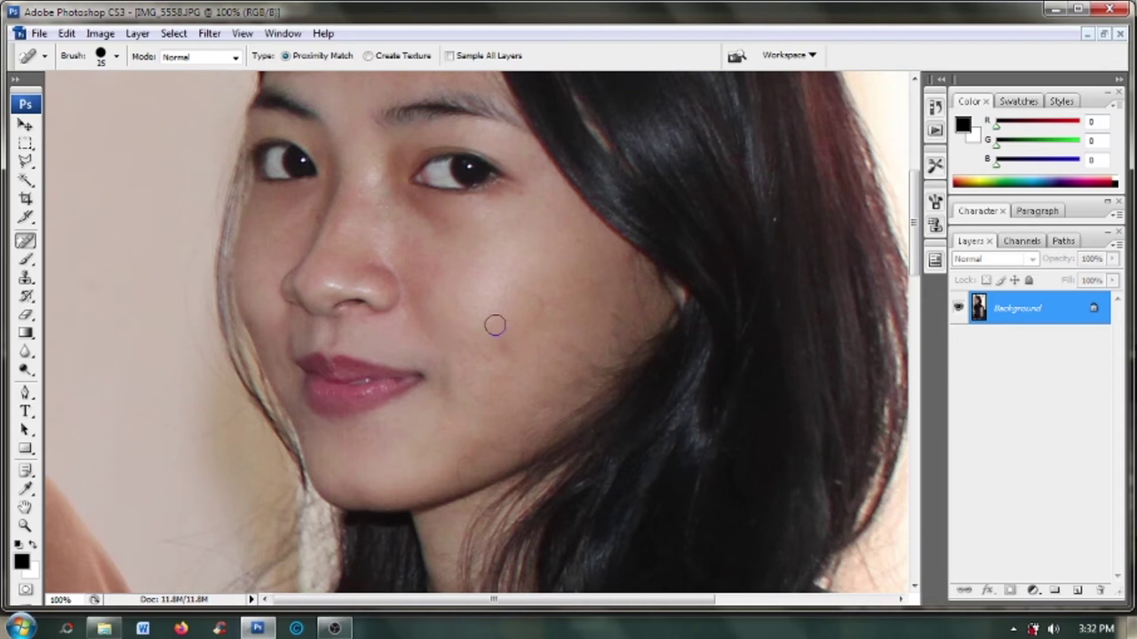
drag(493, 329, 502, 346)
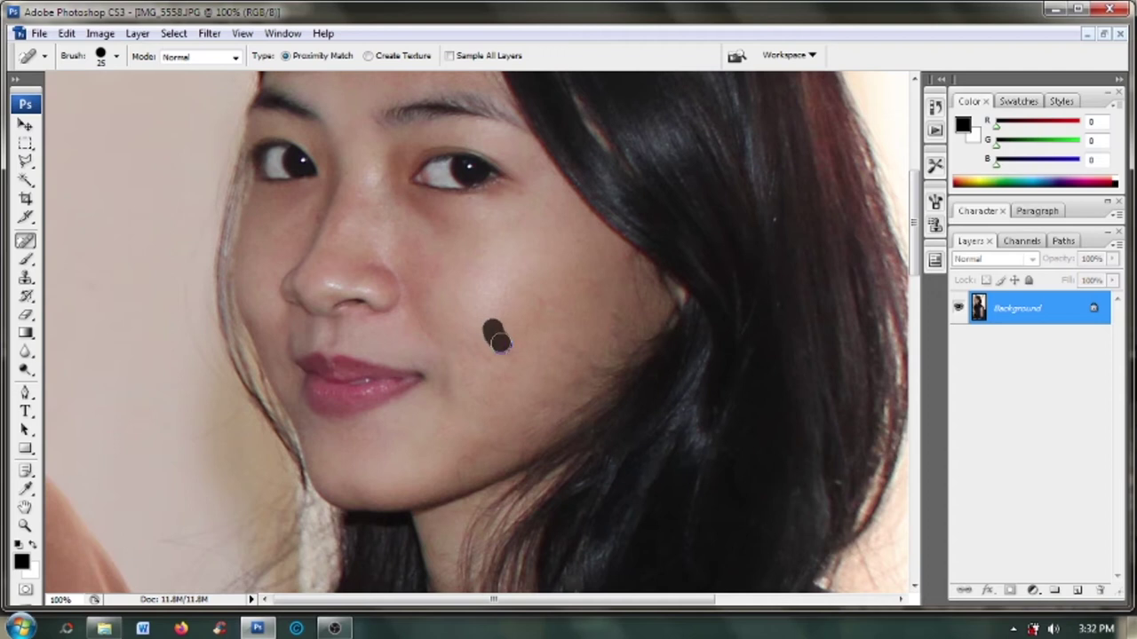
click(542, 305)
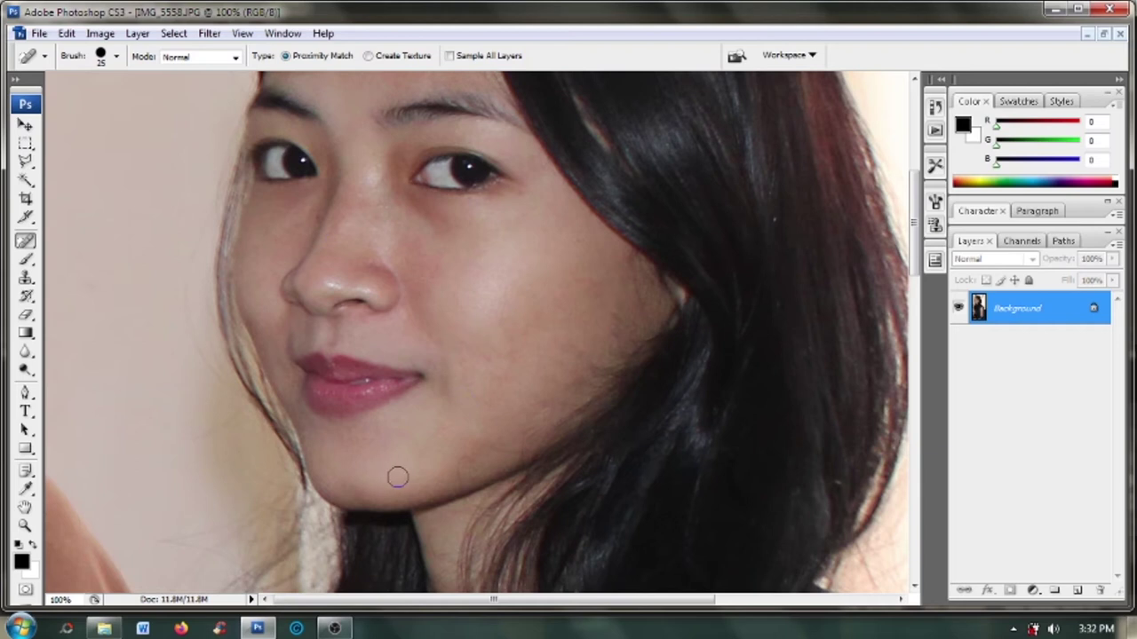
click(25, 127)
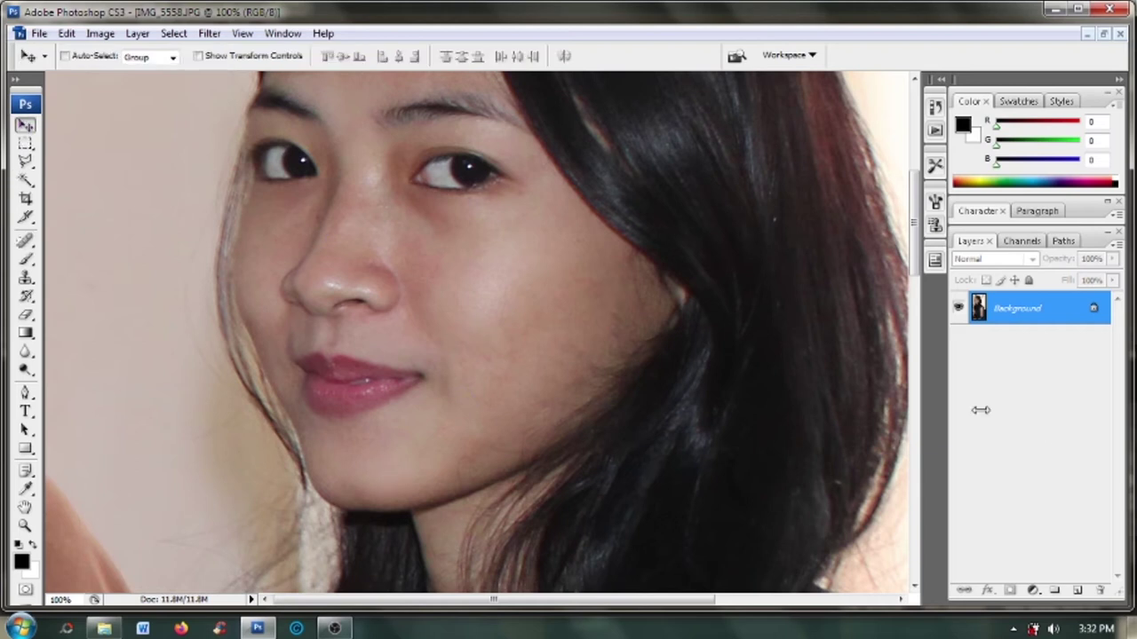
Convert the photo layer for Smart Filters, turning it into Layer 0.
drag(1031, 310, 1088, 572)
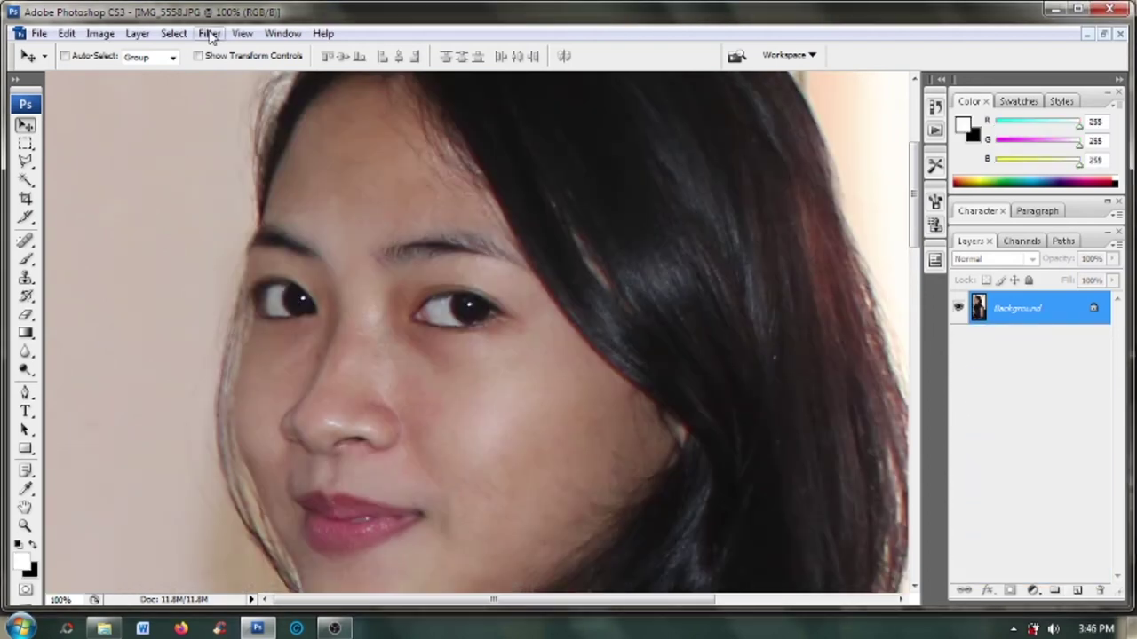
click(212, 35)
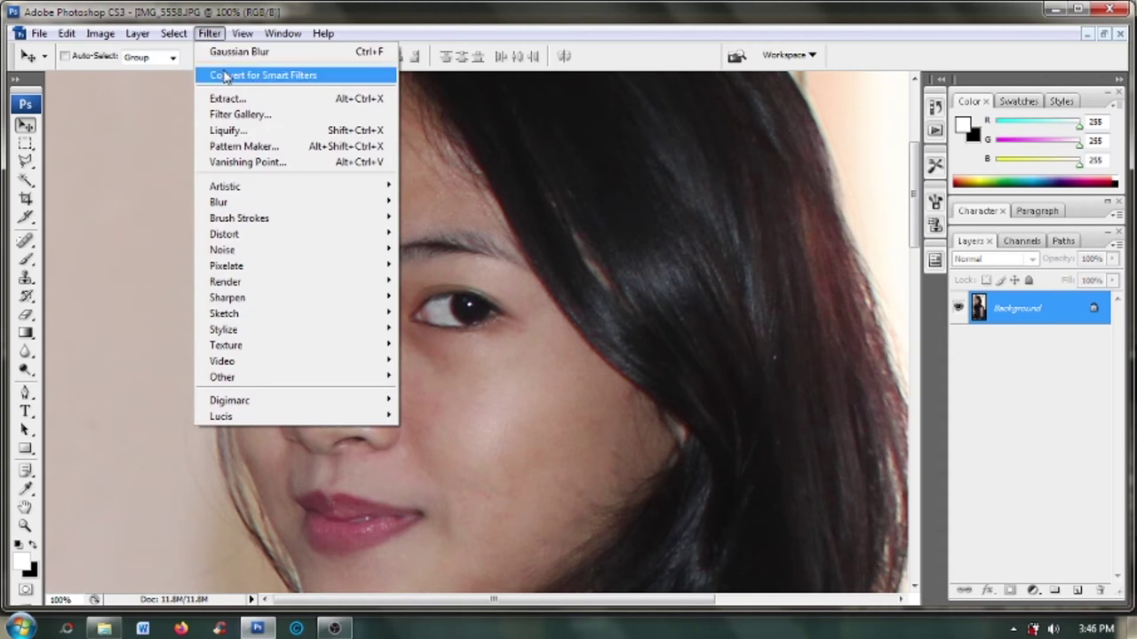
click(222, 75)
click(529, 252)
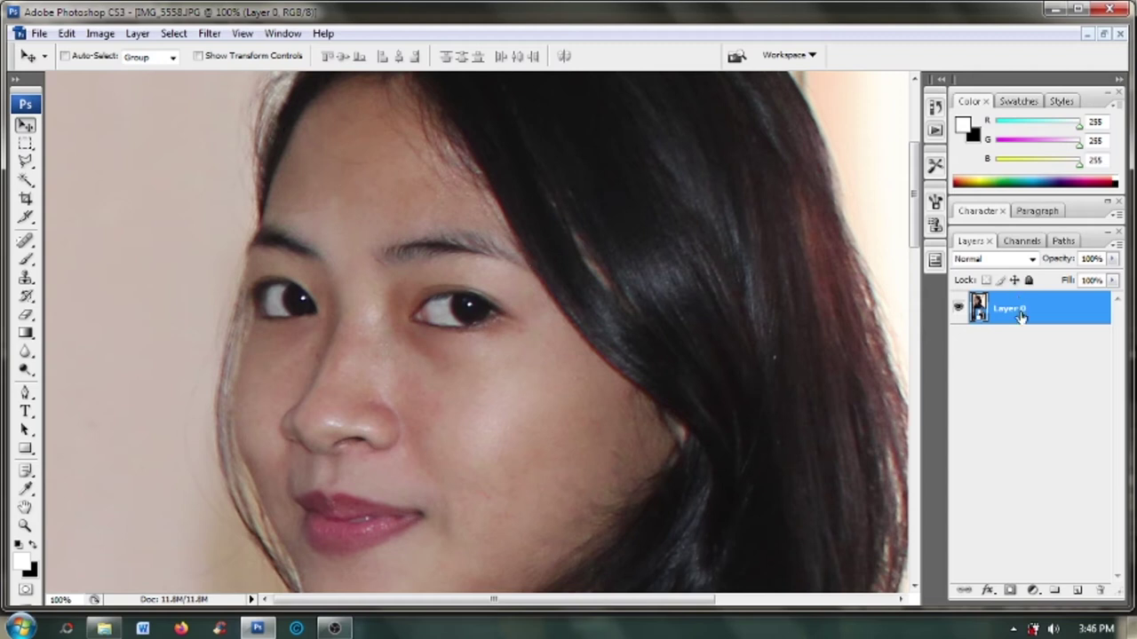
Duplicate Layer 0 to create Layer 0 copy.
drag(1022, 318, 1079, 586)
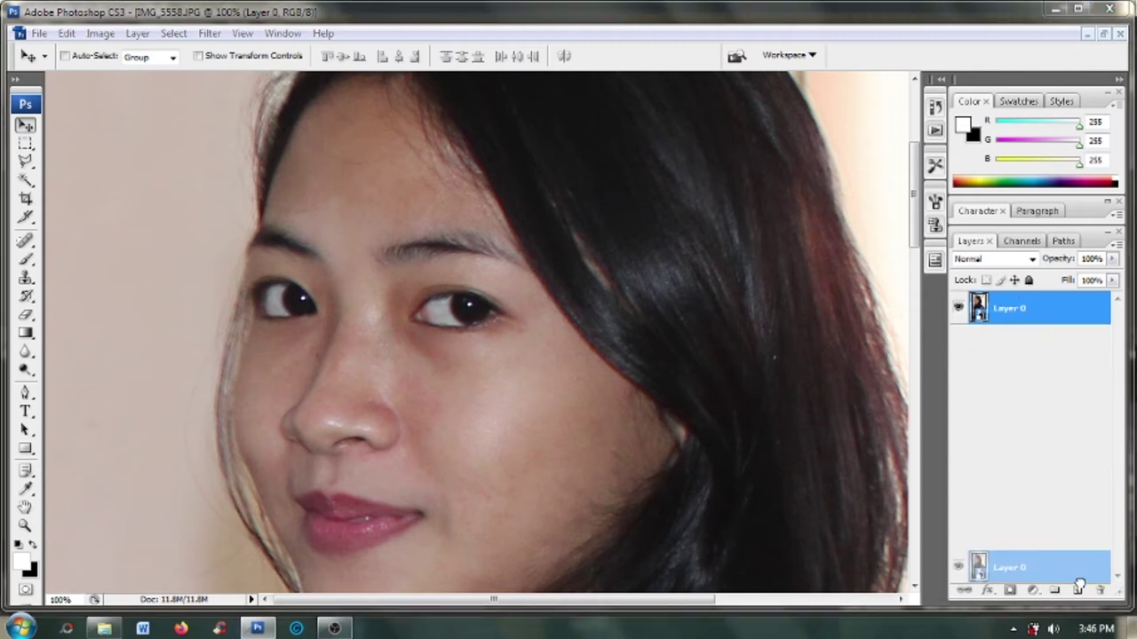
drag(1079, 589, 1079, 589)
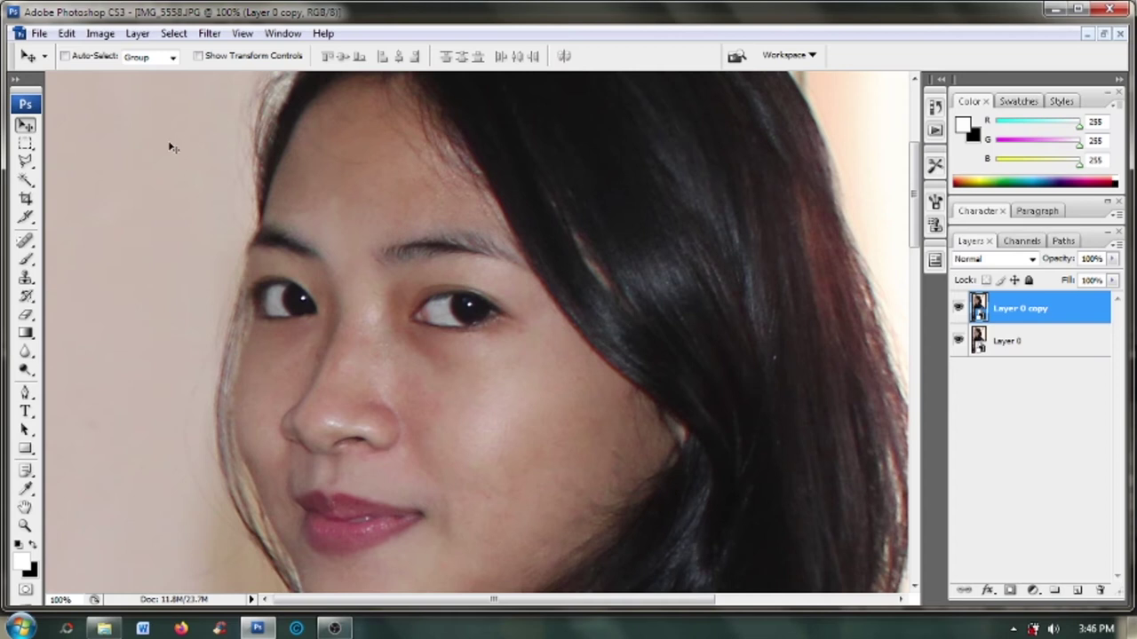
click(209, 33)
mouse_move(219, 203)
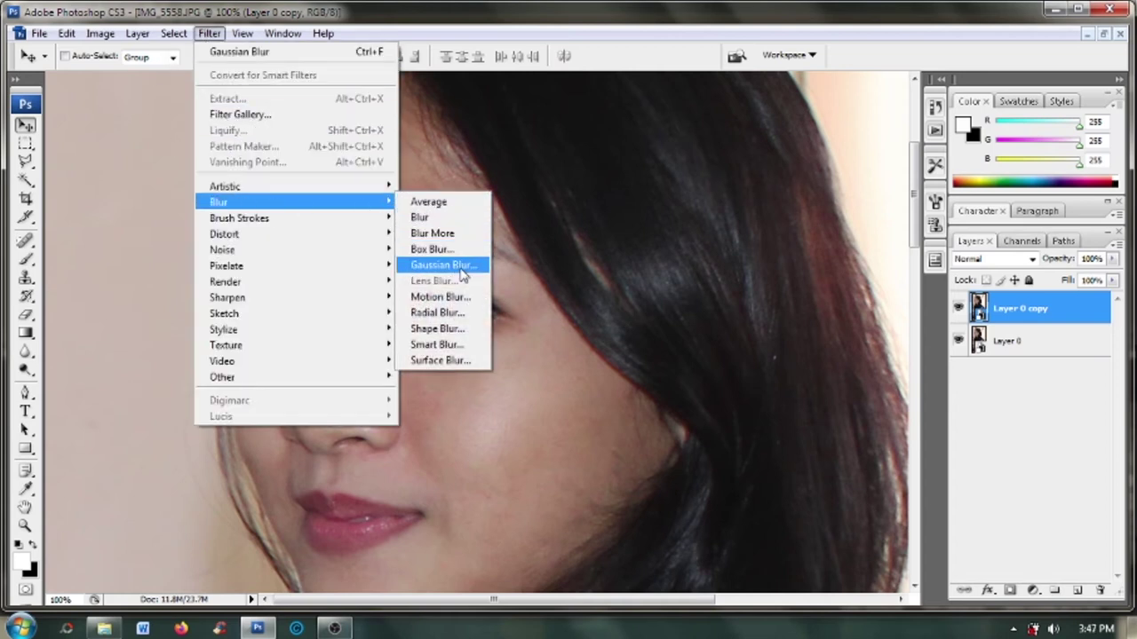
Apply a 4.1-pixel Gaussian Blur smart filter to Layer 0 copy.
click(457, 265)
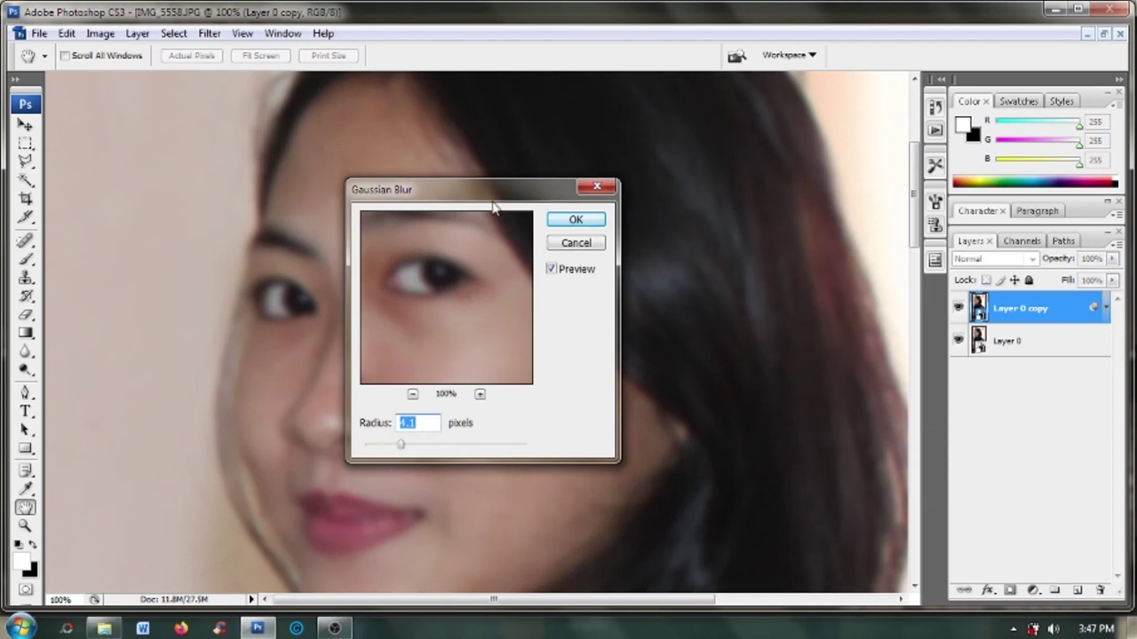
drag(494, 206, 680, 183)
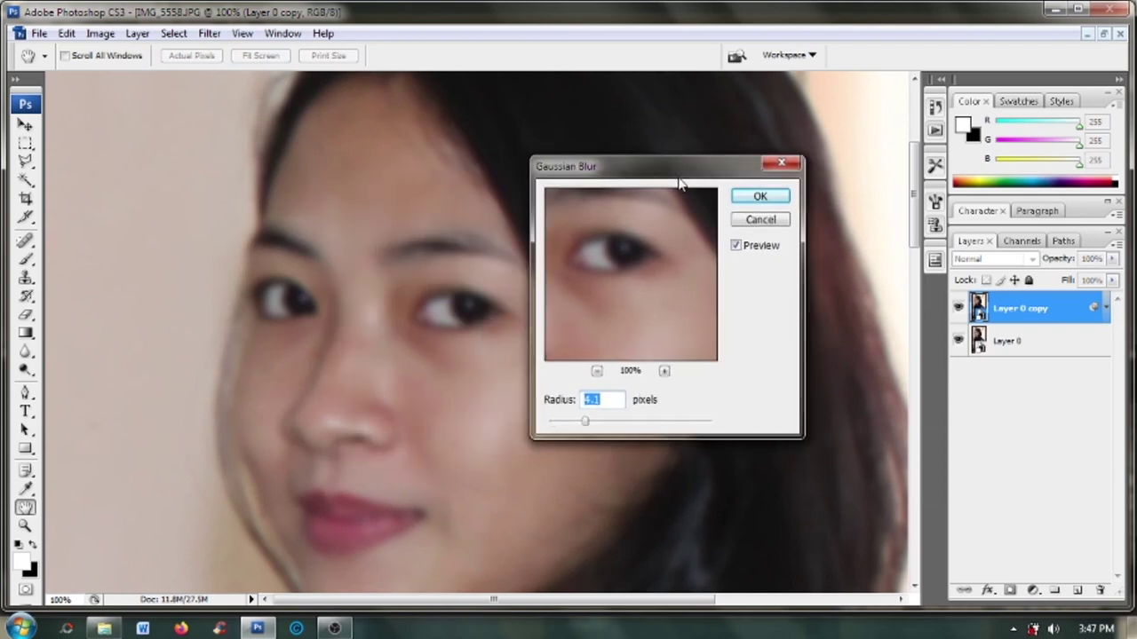
click(763, 196)
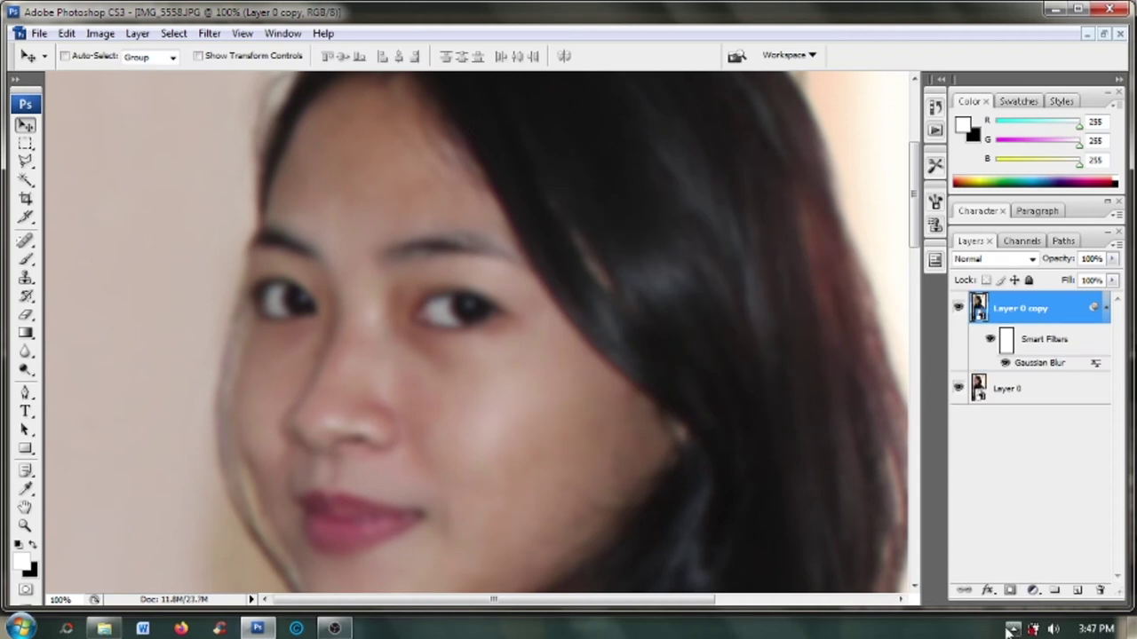
Add a layer mask to Layer 0 copy, select the Brush, and zoom to 200% on the eyes.
click(1009, 591)
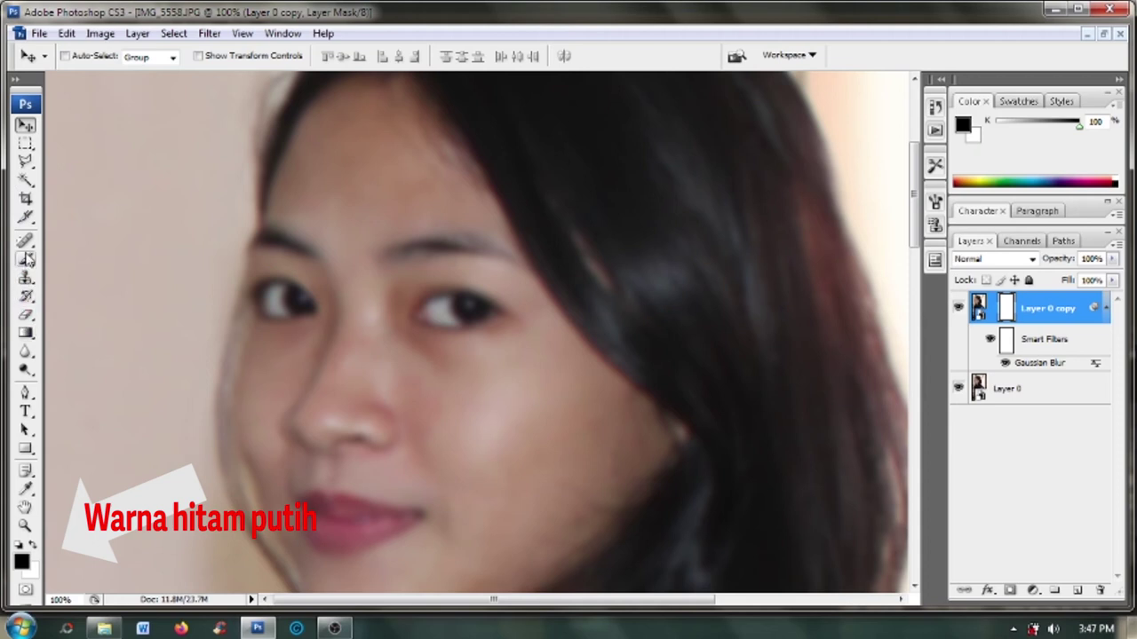
click(26, 259)
click(54, 259)
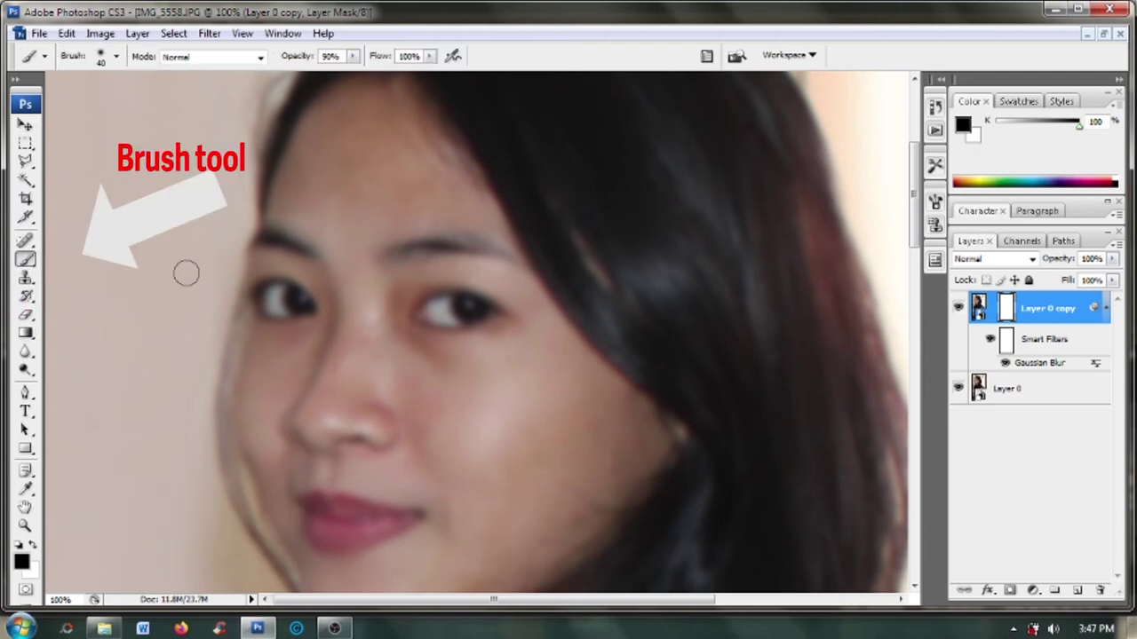
click(25, 526)
click(432, 340)
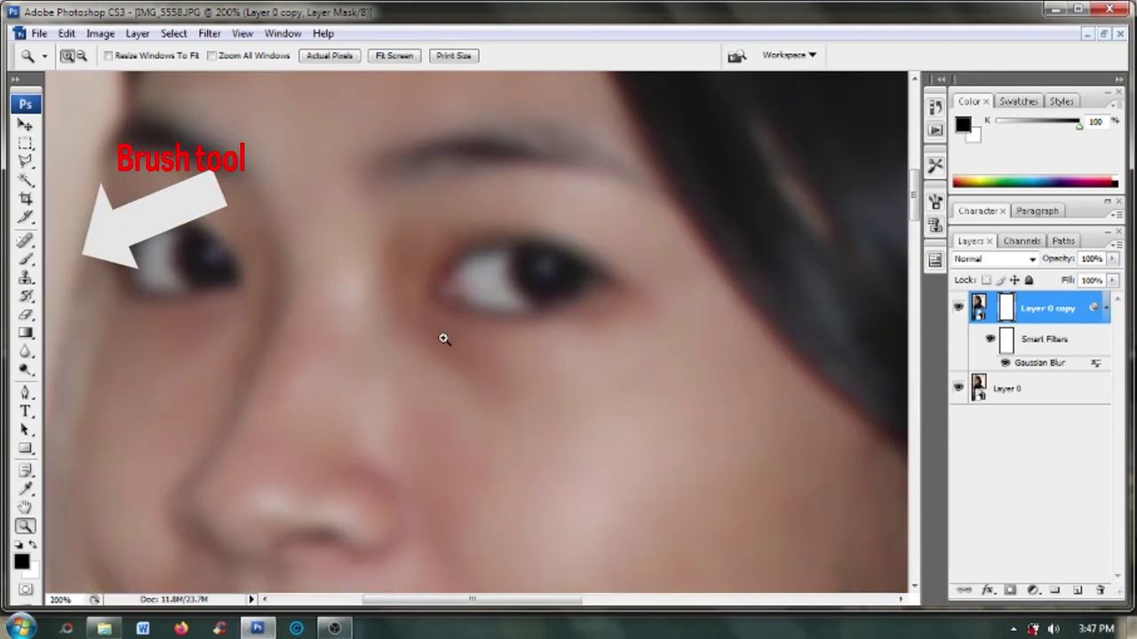
Paint black at 90% opacity on the mask to sharpen the right eye and both eyebrows.
click(26, 259)
key(Return)
mouse_move(471, 290)
mouse_down()
mouse_move(528, 264)
mouse_move(559, 277)
mouse_move(521, 267)
mouse_move(482, 274)
mouse_move(497, 274)
mouse_up()
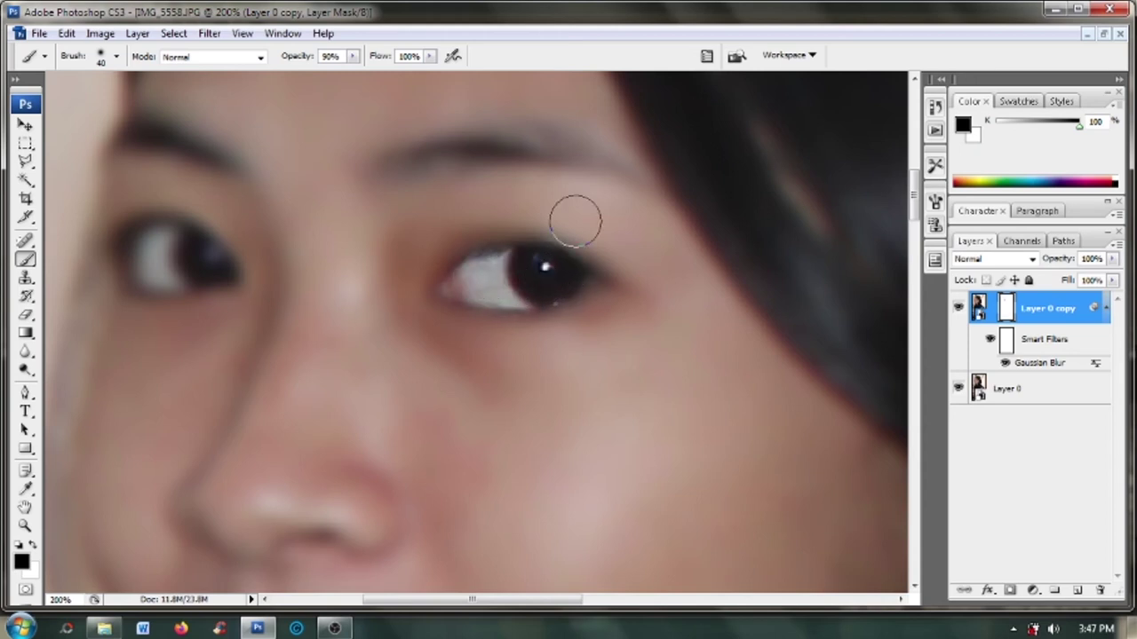
mouse_move(386, 161)
mouse_down()
mouse_move(507, 134)
mouse_move(554, 137)
mouse_move(593, 164)
mouse_up()
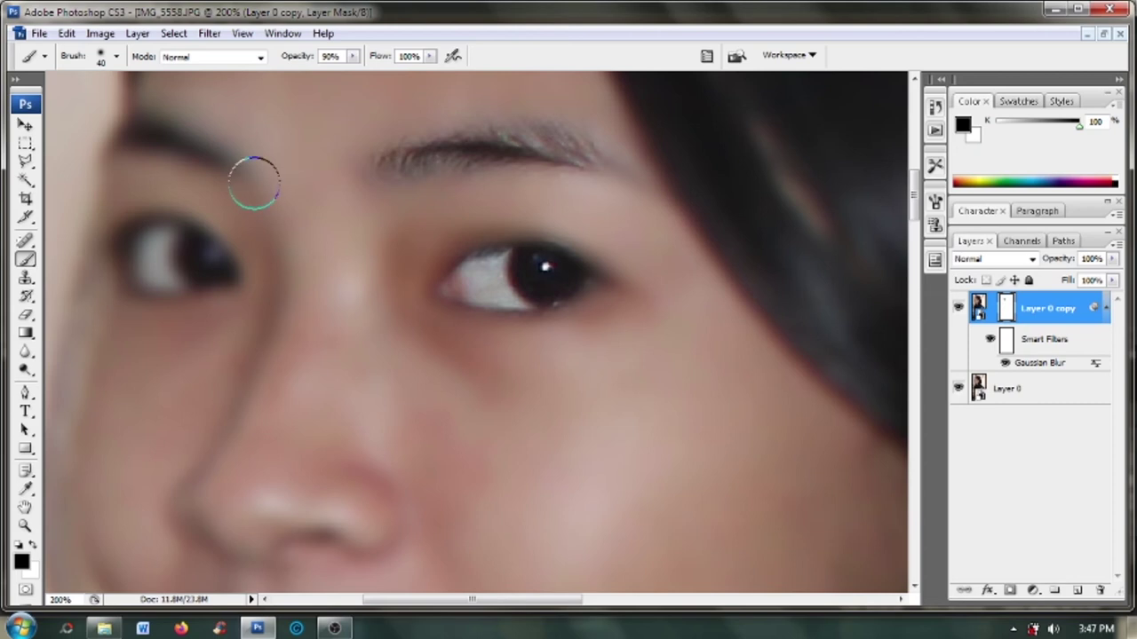
drag(173, 144, 134, 136)
Paint the mask to sharpen the left eye and touch up both eye whites.
mouse_move(190, 259)
mouse_down()
mouse_move(219, 259)
mouse_move(195, 241)
mouse_move(138, 240)
mouse_up()
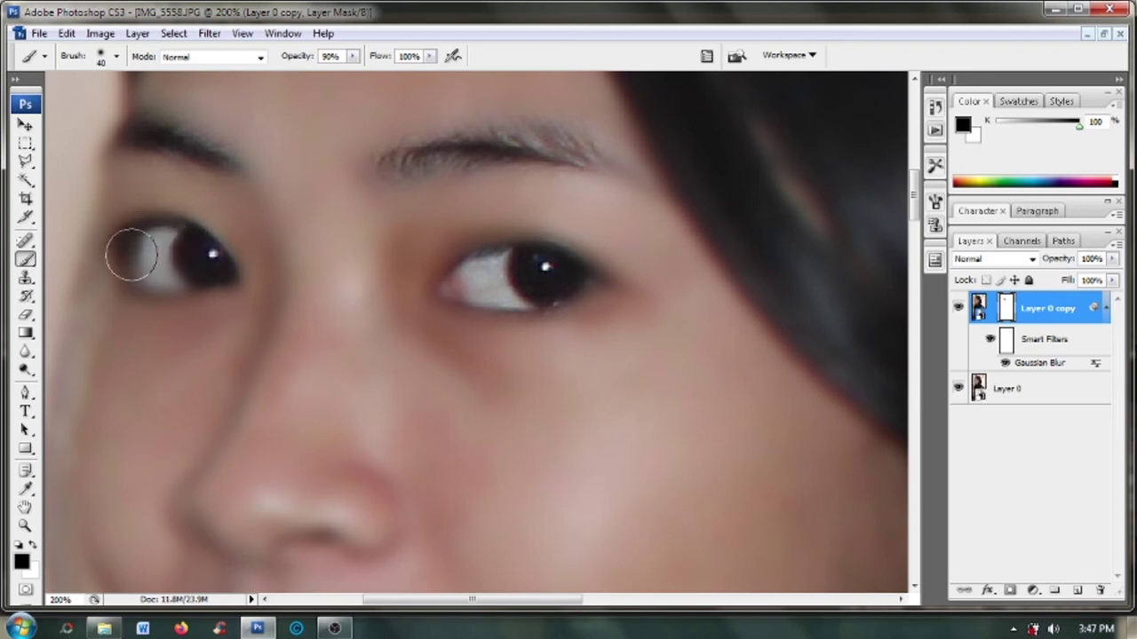
drag(145, 261, 213, 264)
mouse_move(471, 279)
mouse_down()
mouse_move(527, 261)
mouse_move(581, 266)
mouse_move(527, 272)
mouse_move(541, 272)
mouse_move(525, 296)
mouse_move(527, 261)
mouse_move(464, 279)
mouse_move(533, 267)
mouse_up()
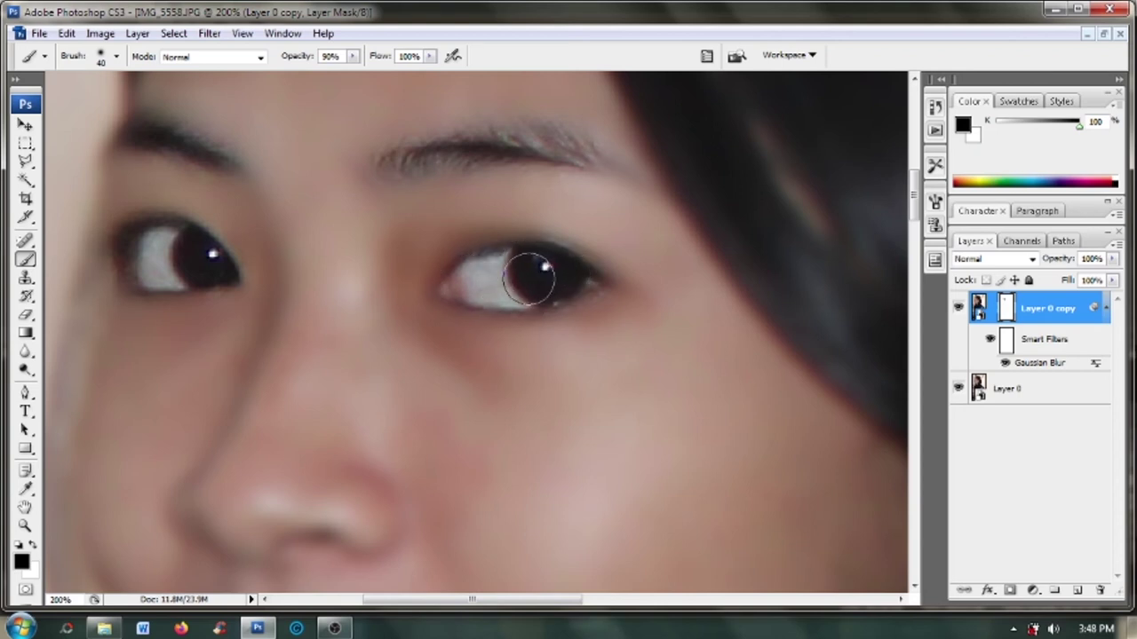
mouse_move(213, 271)
mouse_down()
mouse_move(203, 257)
mouse_move(146, 267)
mouse_up()
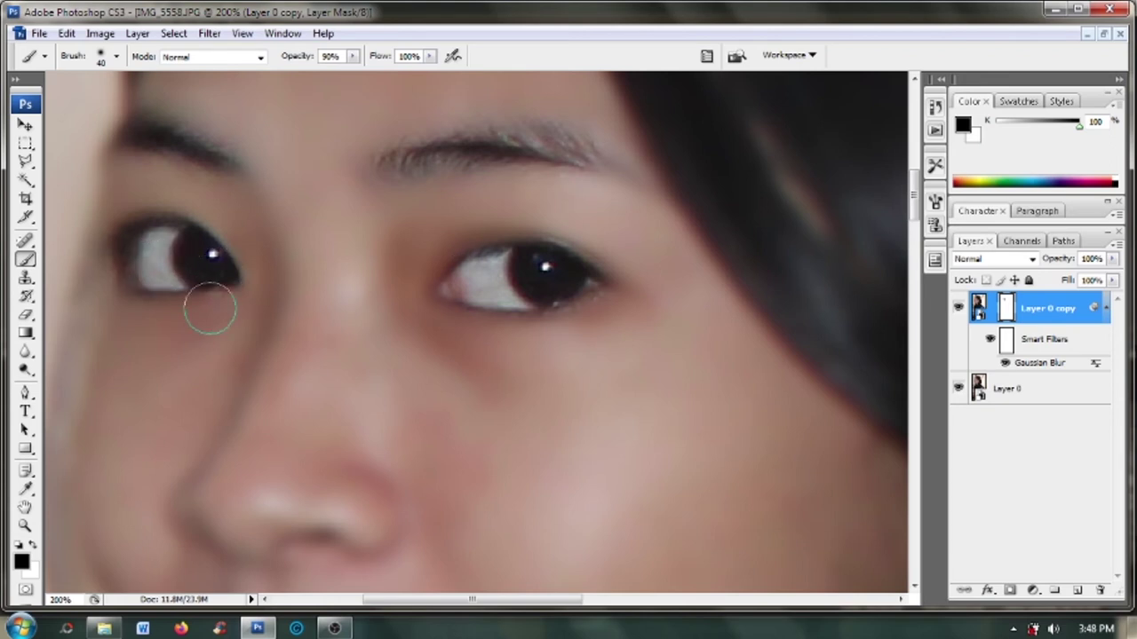
click(255, 36)
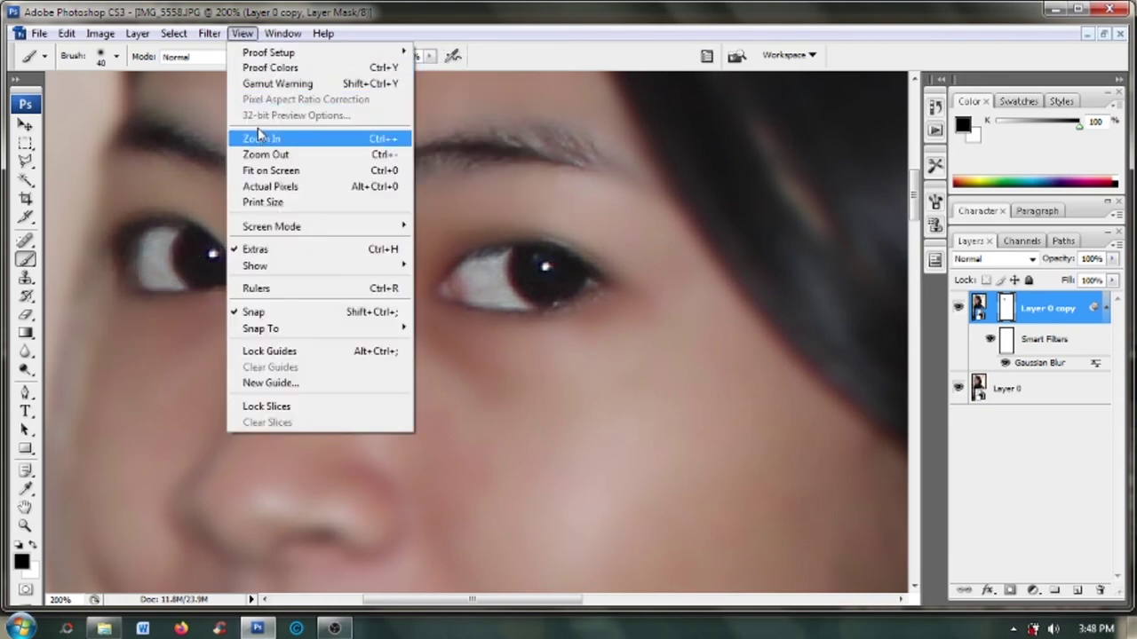
Return to 100%, pan down to the chin, and magnify the lips to 200%.
click(255, 153)
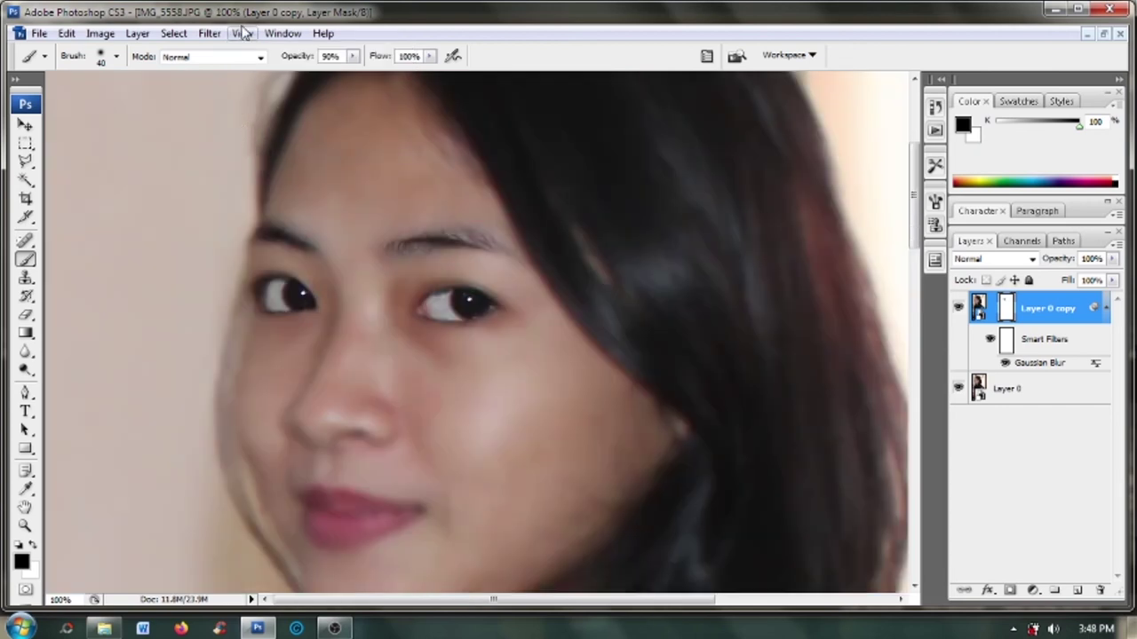
click(25, 508)
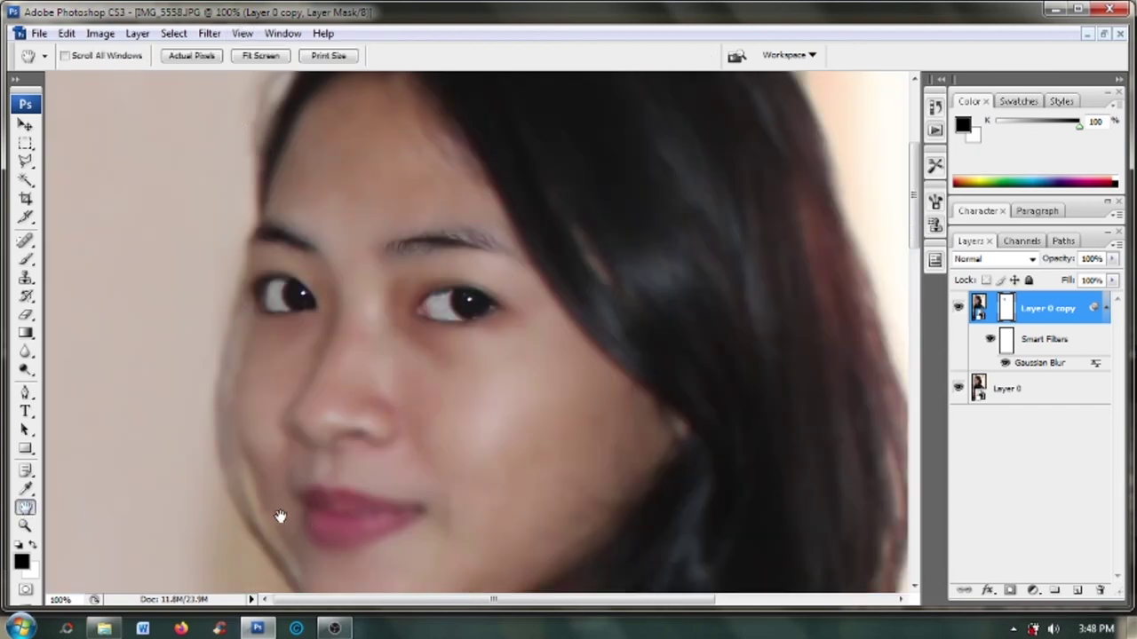
drag(276, 520, 259, 267)
click(24, 527)
click(286, 287)
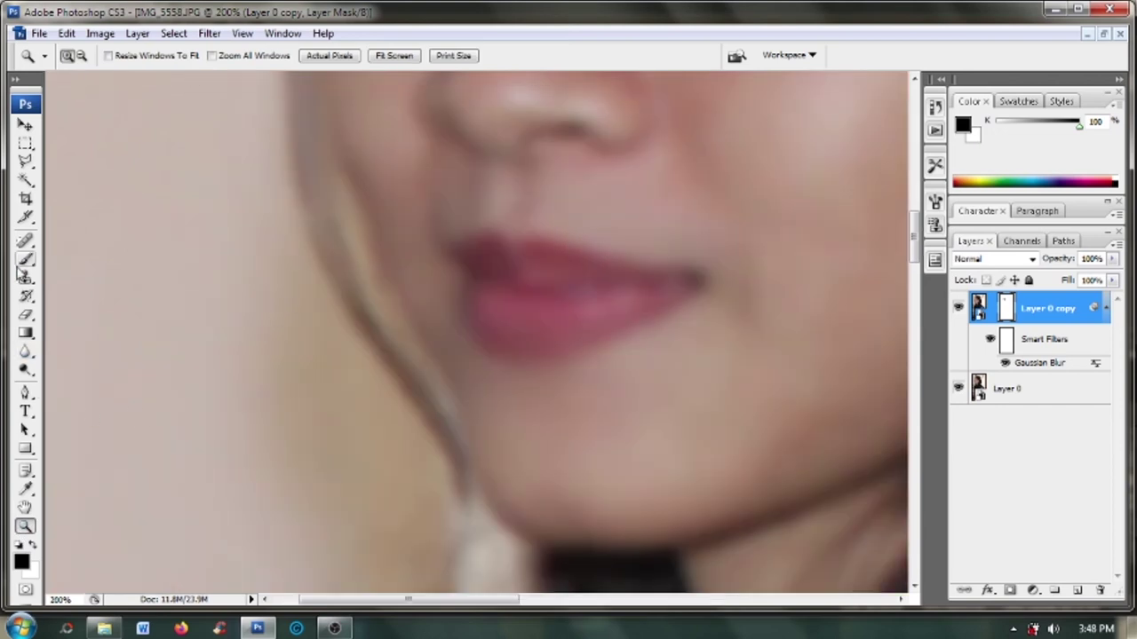
Paint the mask over the lips with brush sizes 30 and 20 to restore sharpness.
click(24, 259)
key(bracketleft)
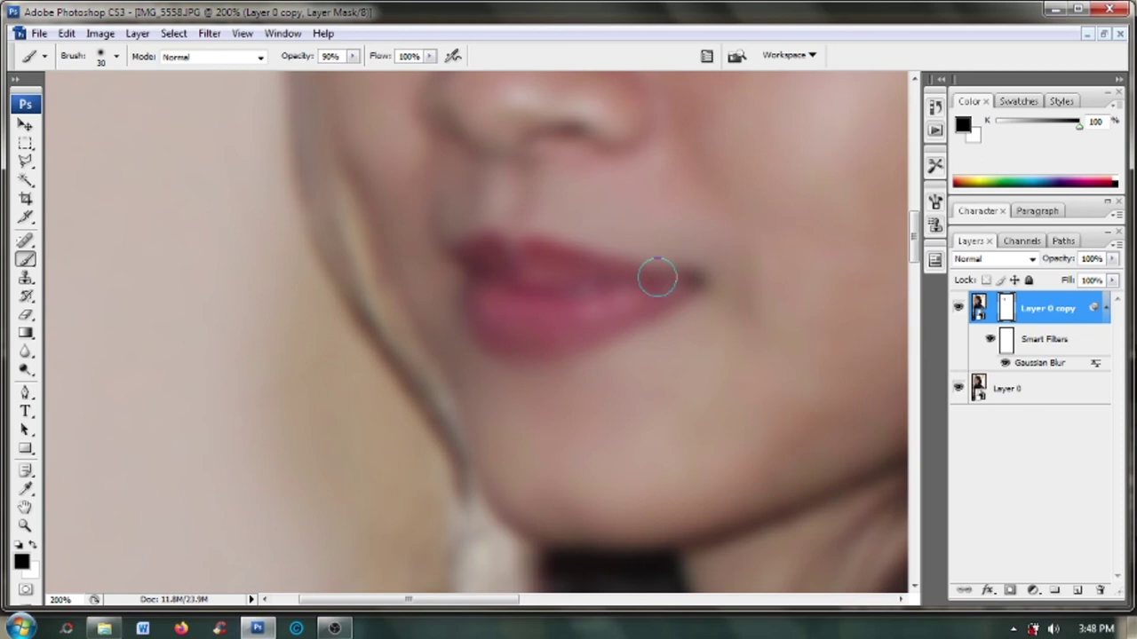
mouse_move(630, 281)
mouse_down()
mouse_move(528, 254)
mouse_move(550, 277)
mouse_move(520, 254)
mouse_move(477, 251)
mouse_move(483, 292)
mouse_move(499, 305)
mouse_move(633, 296)
mouse_move(594, 317)
mouse_move(533, 319)
mouse_move(480, 296)
mouse_move(493, 317)
mouse_move(559, 302)
mouse_move(513, 290)
mouse_move(480, 263)
mouse_move(488, 257)
mouse_move(507, 287)
mouse_move(486, 294)
mouse_move(492, 308)
mouse_up()
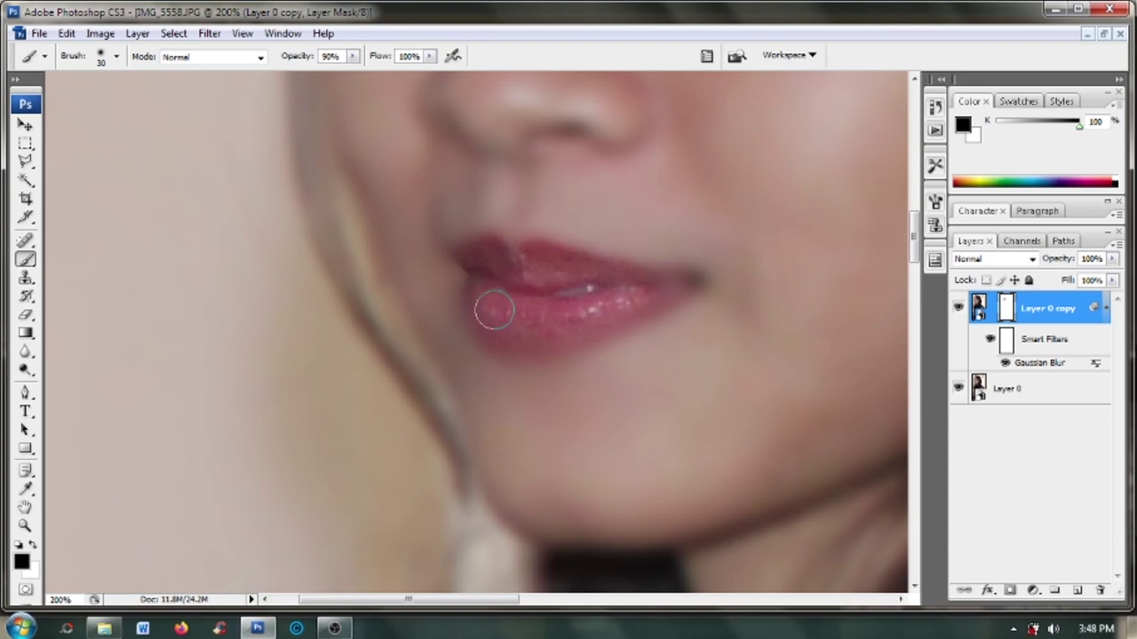
drag(642, 294, 667, 286)
key(bracketleft)
drag(649, 286, 633, 282)
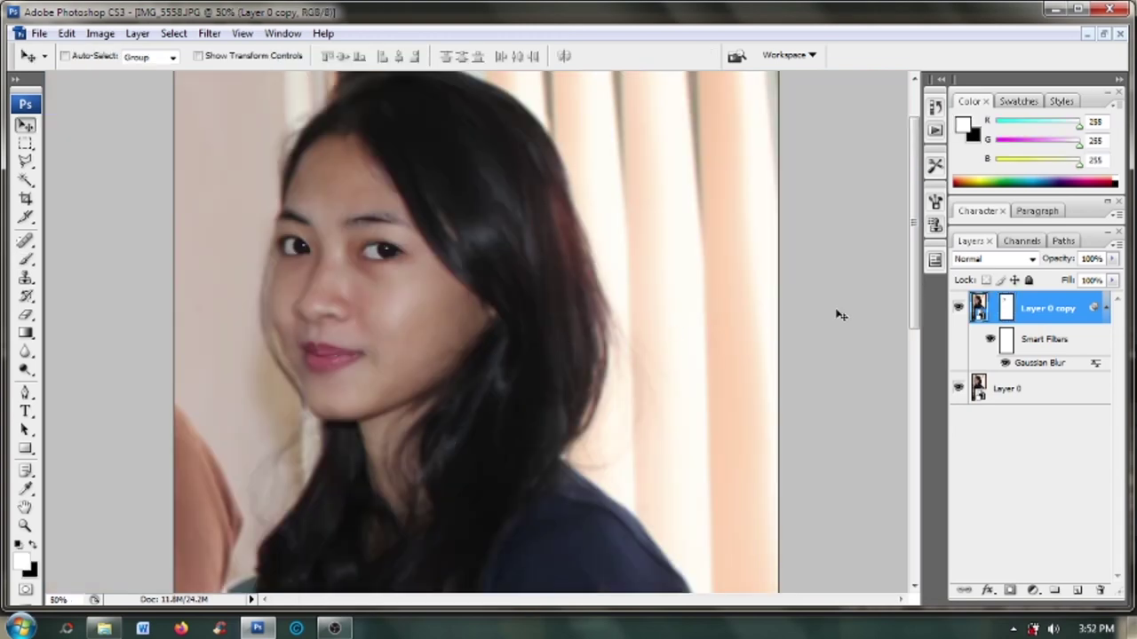
Flatten the image into a single Background layer.
click(1119, 247)
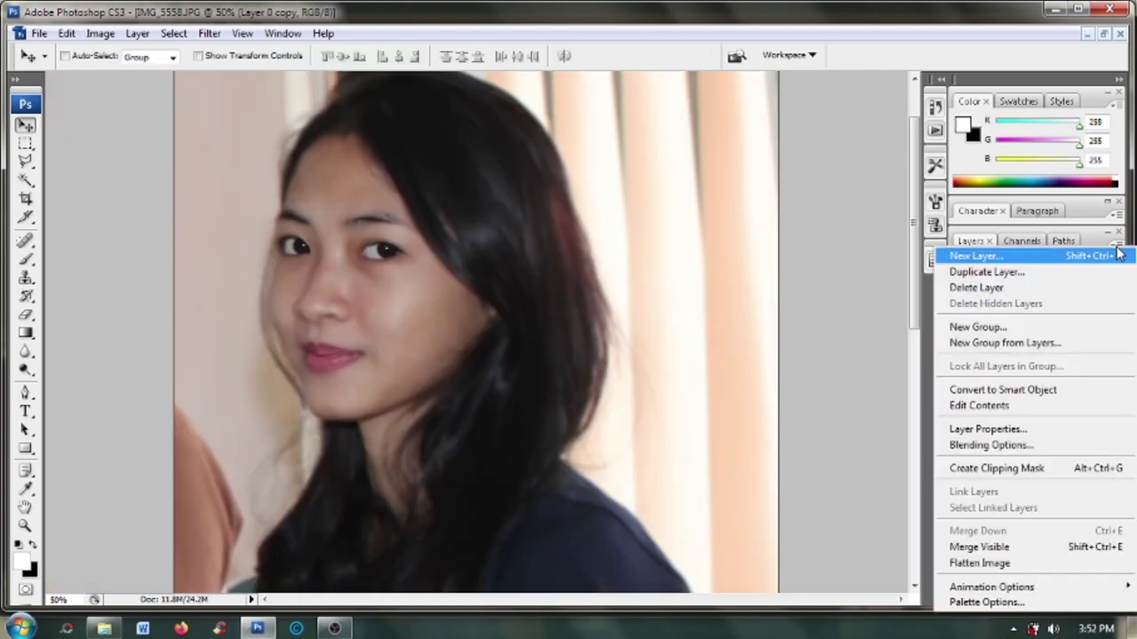
click(1004, 565)
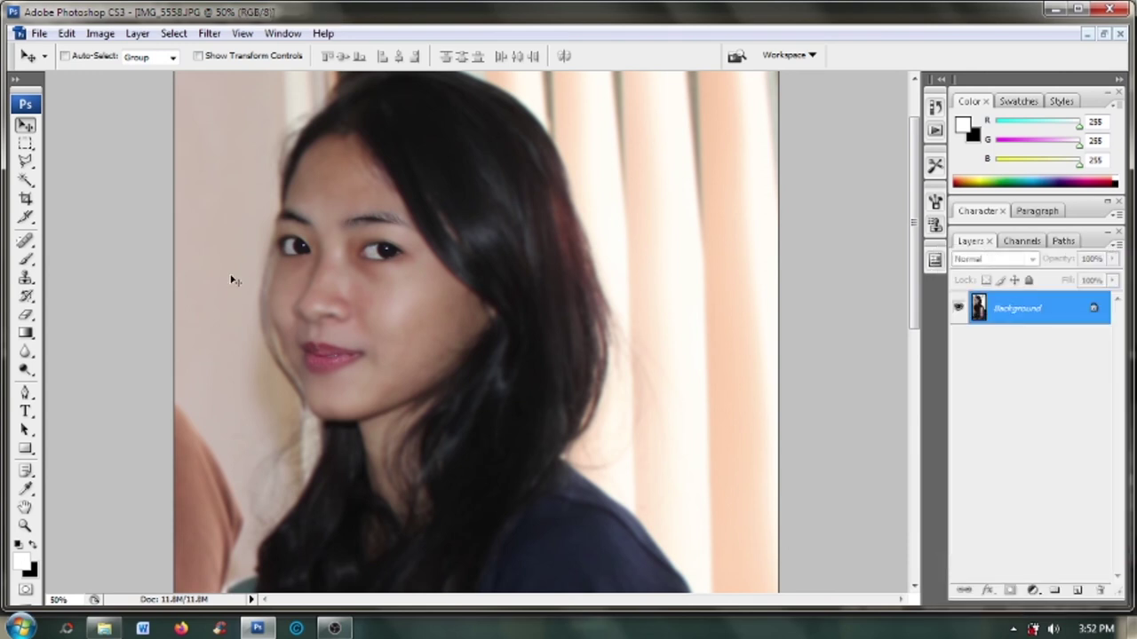
click(100, 33)
mouse_move(125, 75)
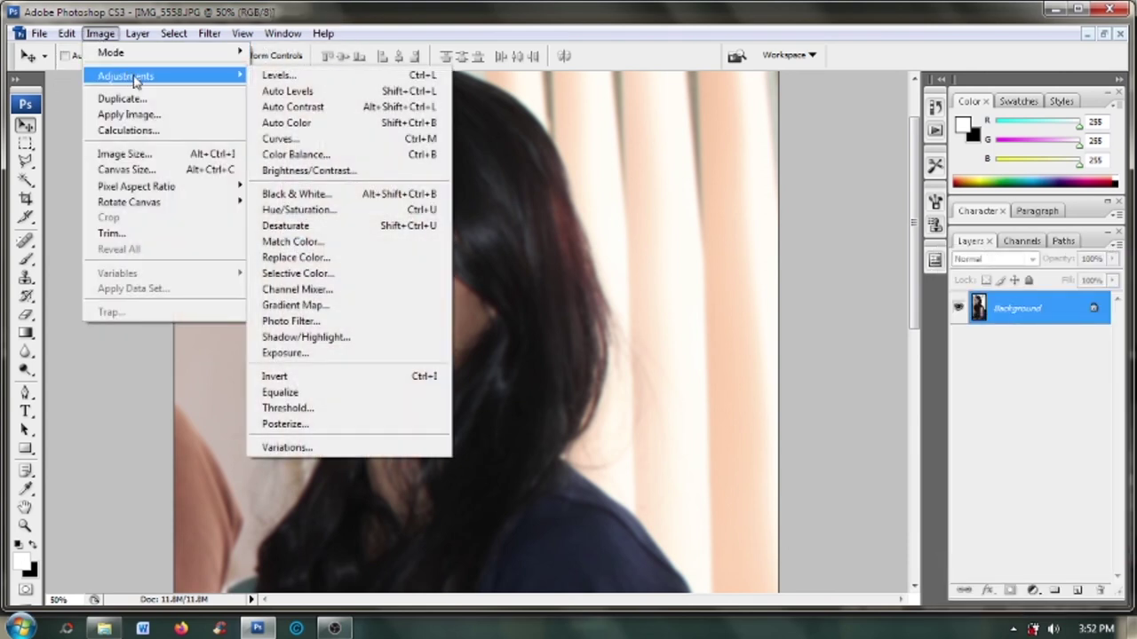
Apply a gentle S-curve in Curves, lifting highlights from input 163 to 183.
click(306, 131)
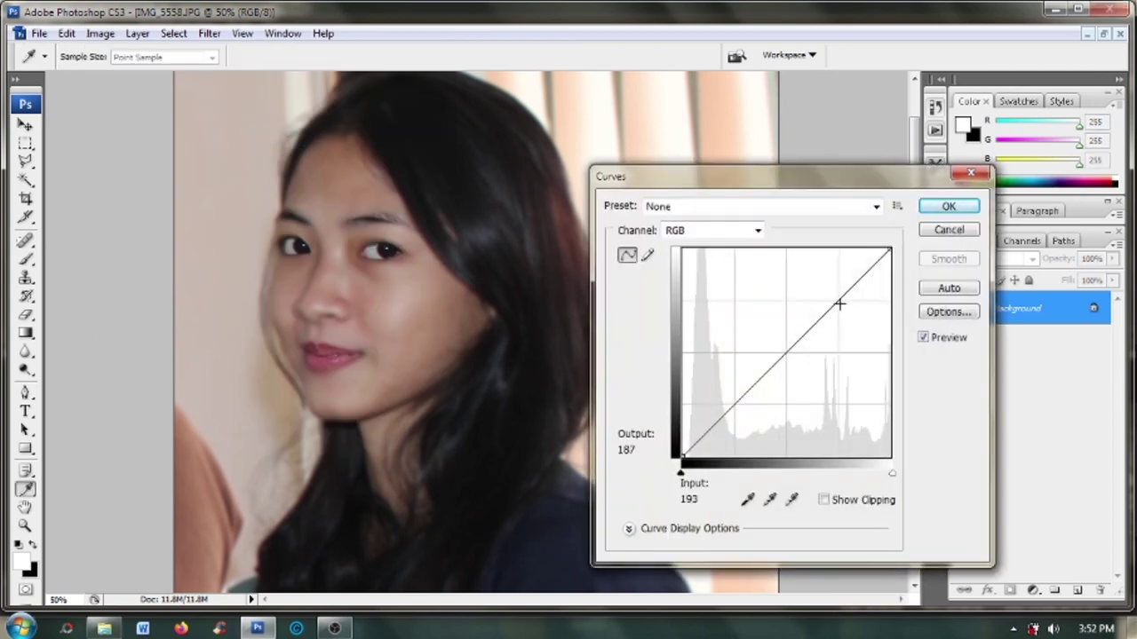
drag(840, 305, 828, 300)
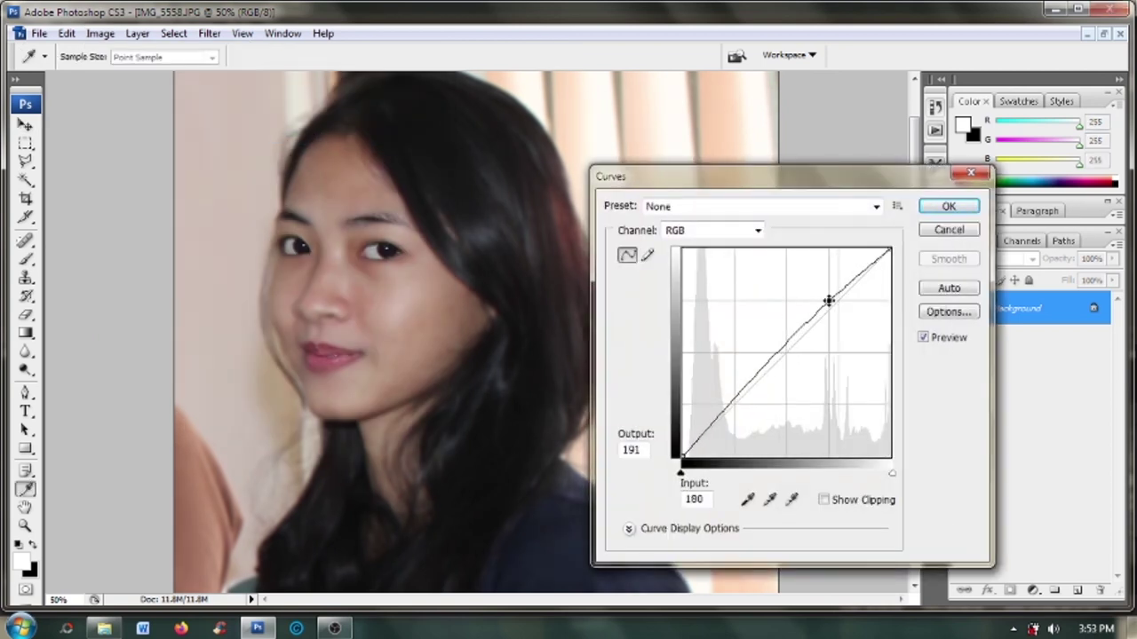
click(728, 418)
drag(729, 418, 735, 405)
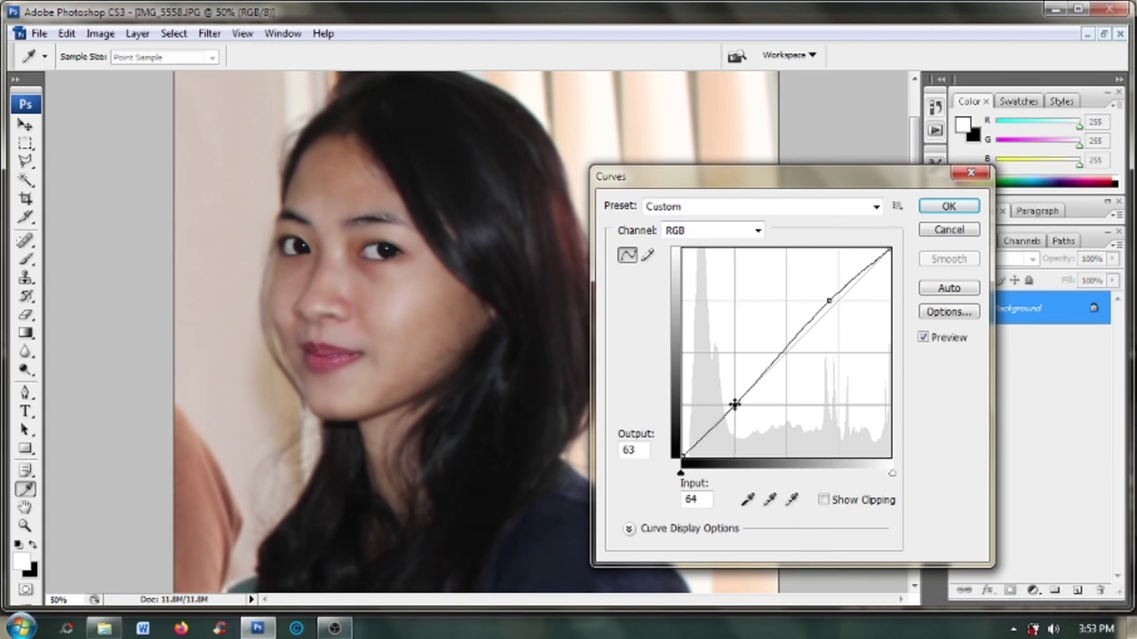
click(825, 299)
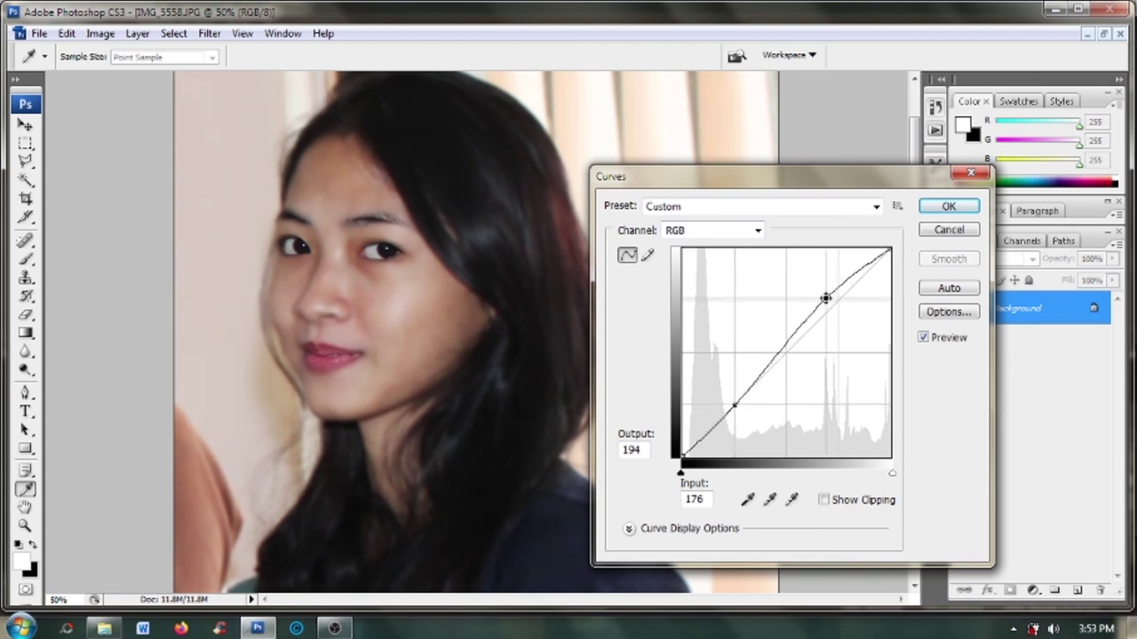
drag(826, 299, 820, 306)
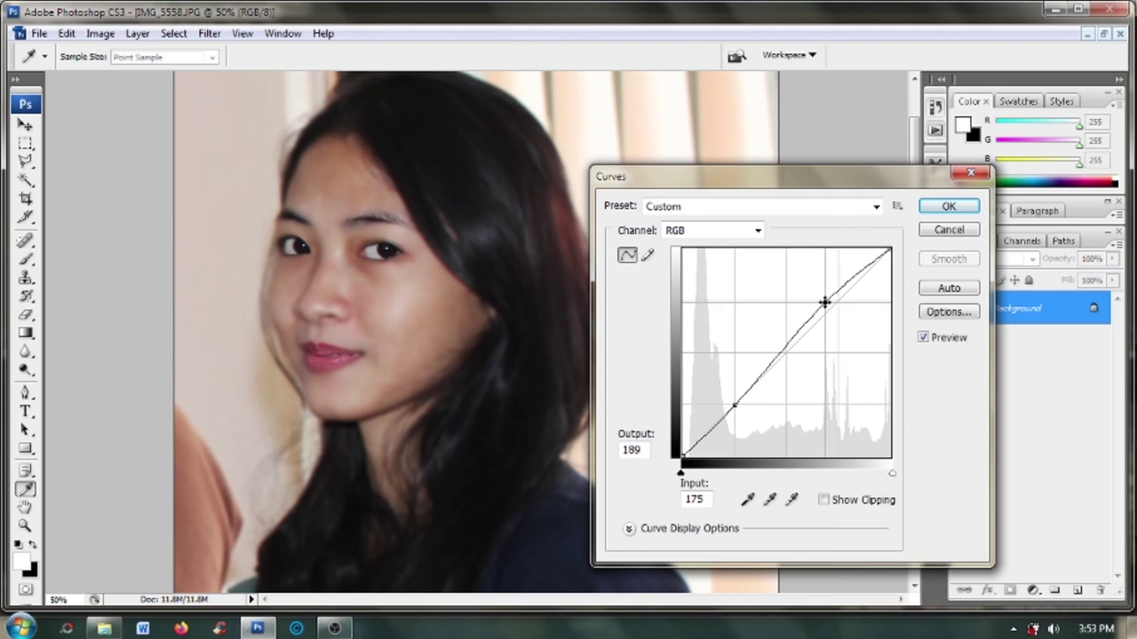
mouse_move(821, 305)
mouse_down()
mouse_move(802, 305)
mouse_move(815, 307)
mouse_up()
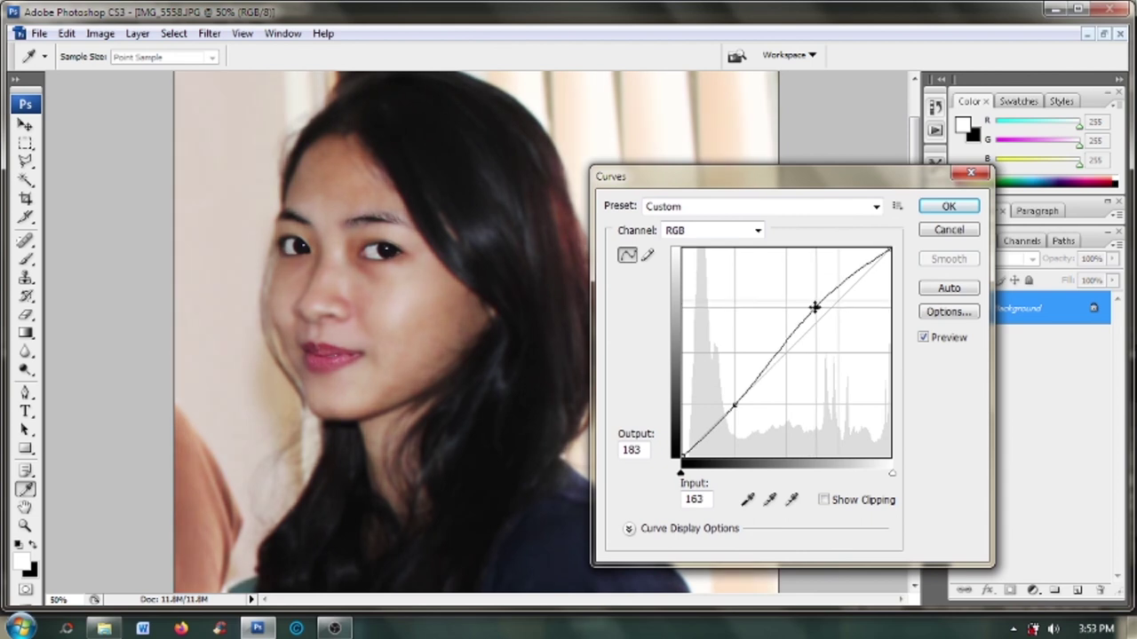
click(947, 208)
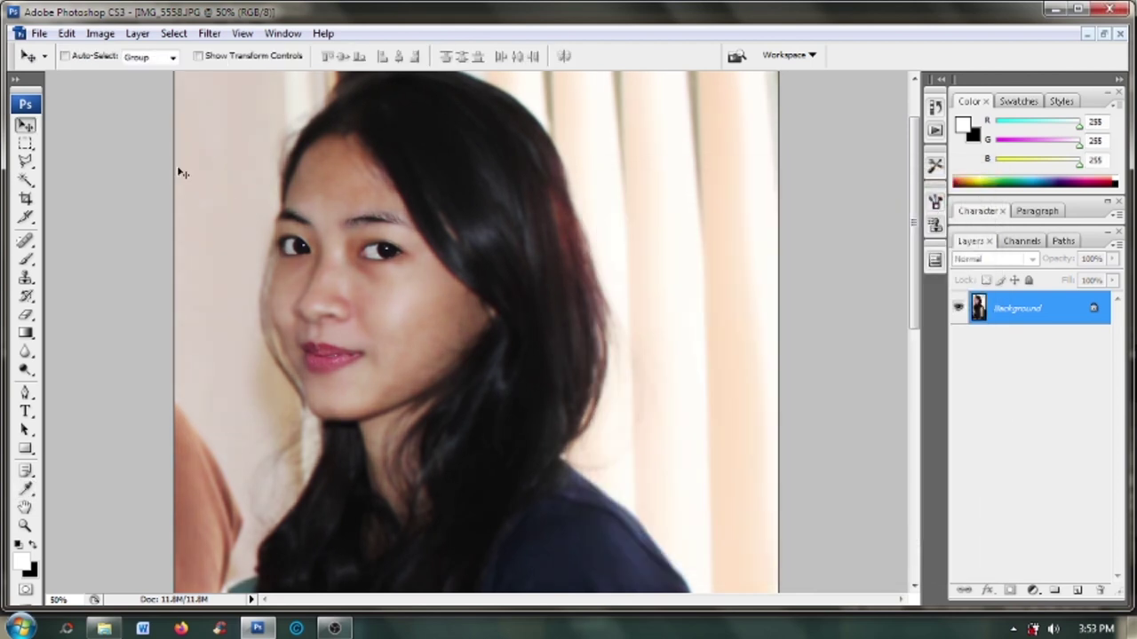
Fit the whole photo on screen, then bring up the Image > Adjustments menu.
click(241, 33)
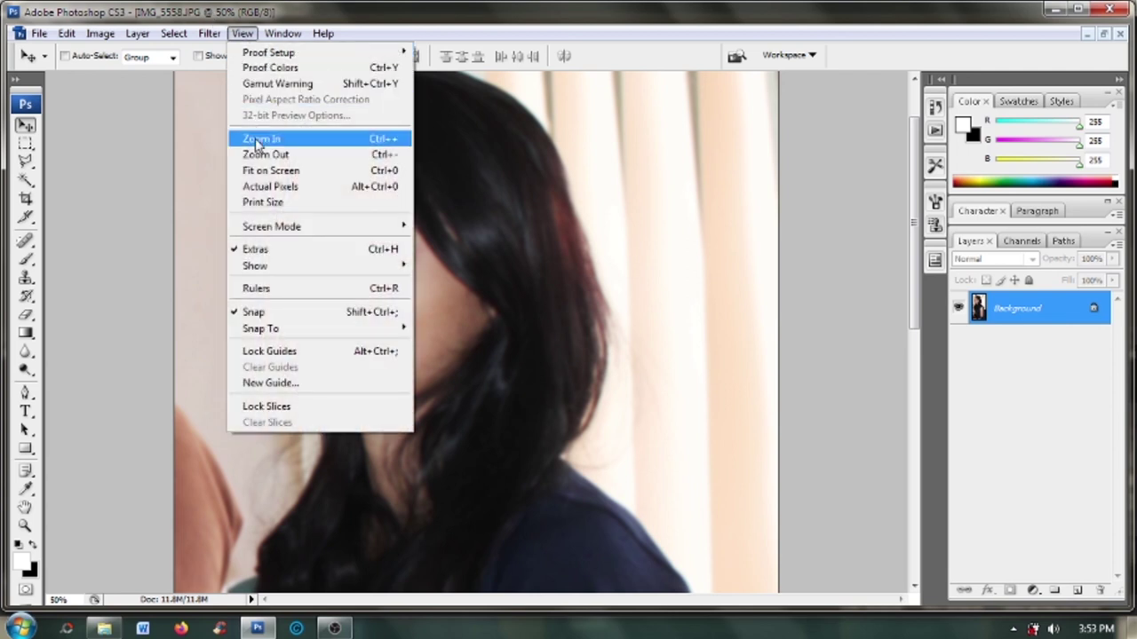
click(259, 170)
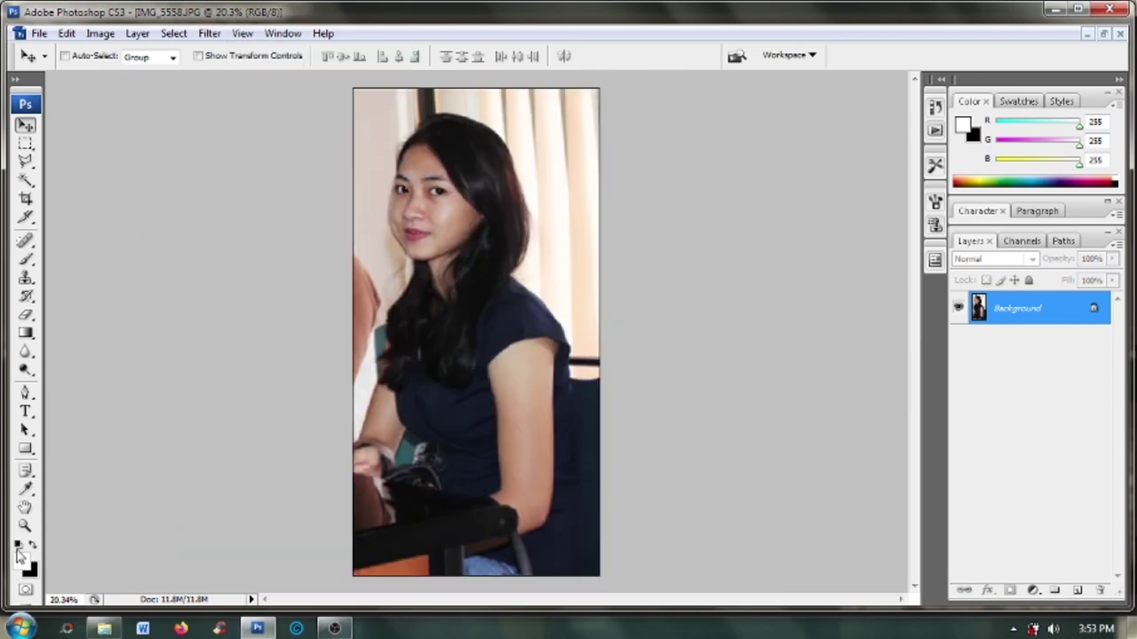
click(100, 33)
mouse_move(125, 75)
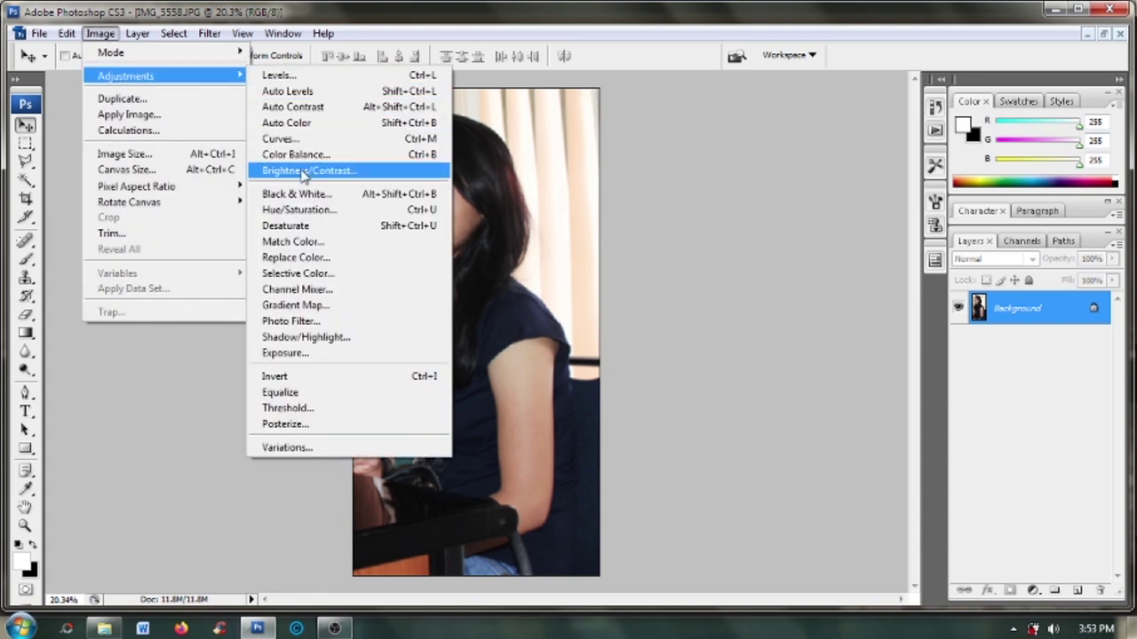
Apply Brightness/Contrast at +18 brightness and +5 contrast, keeping the dialog off the face.
click(307, 170)
drag(517, 173, 635, 232)
drag(645, 279, 657, 280)
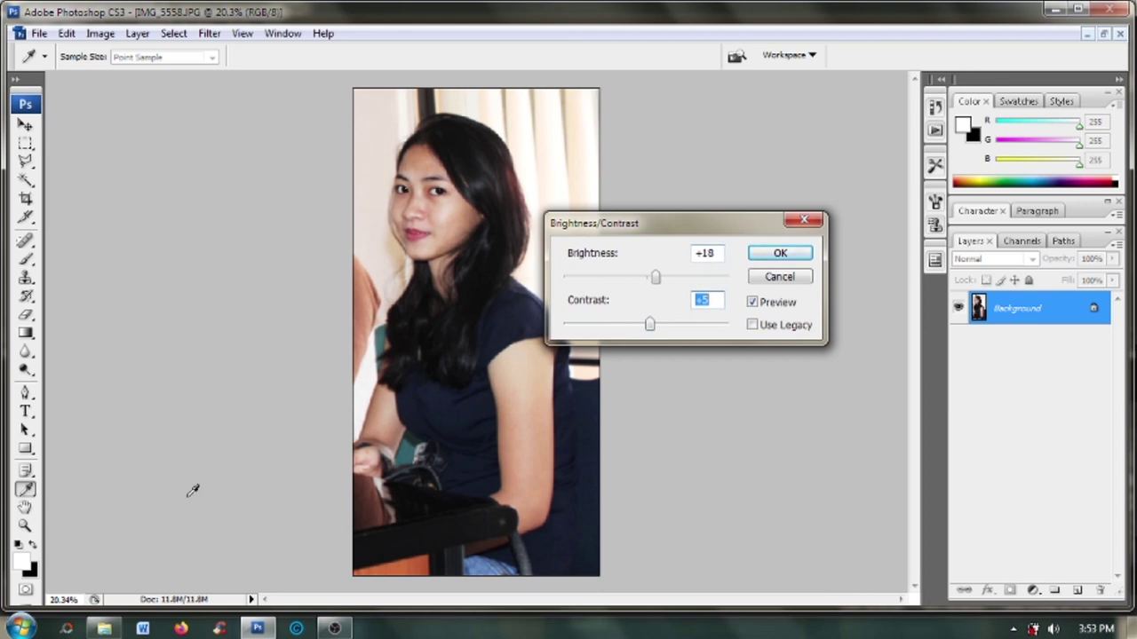
click(763, 254)
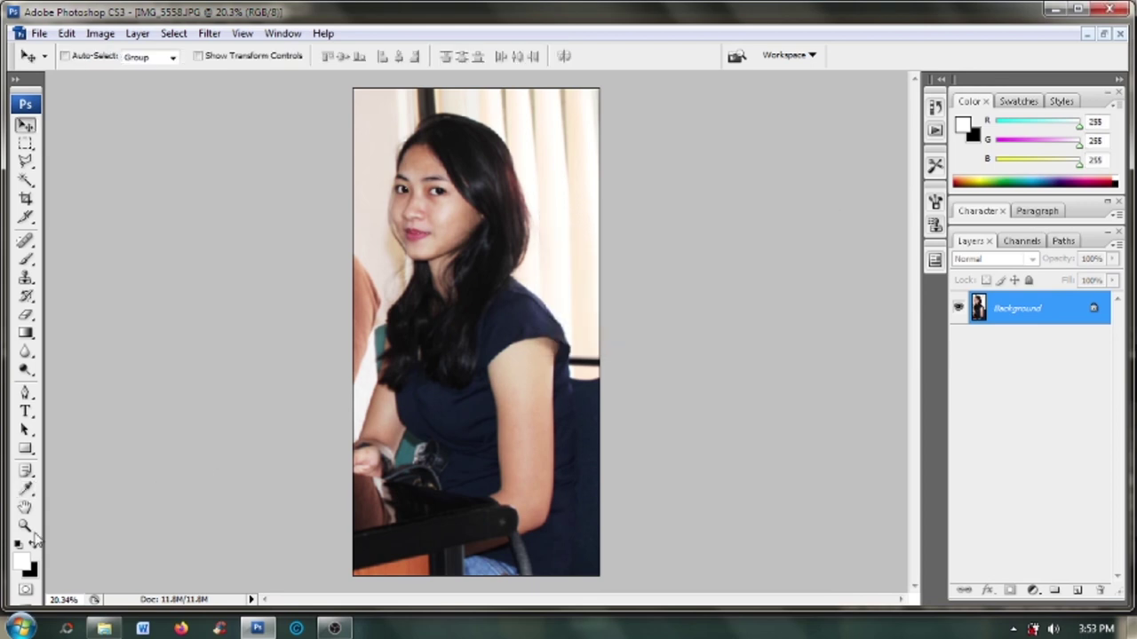
Zoom in on her face to 33.3% with the Zoom tool.
click(27, 526)
click(419, 238)
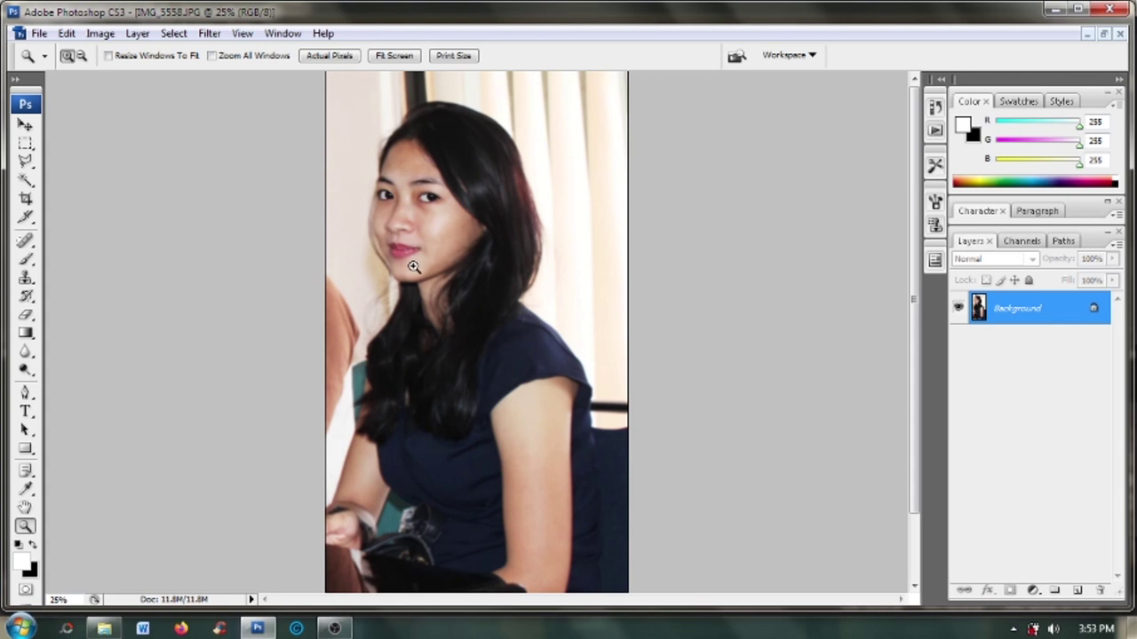
click(413, 267)
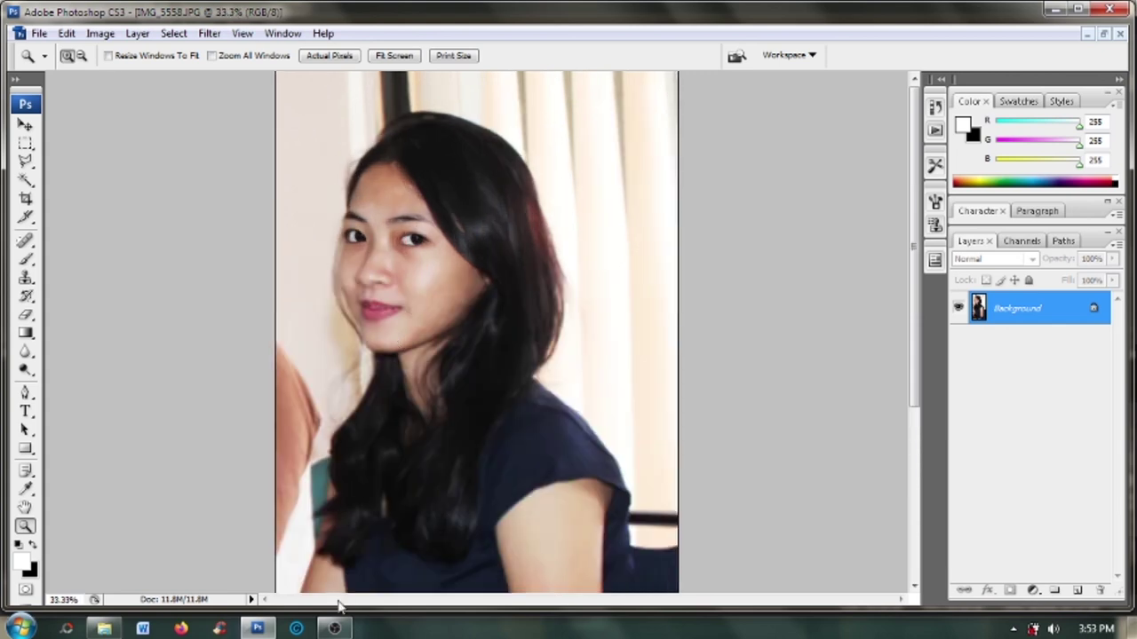